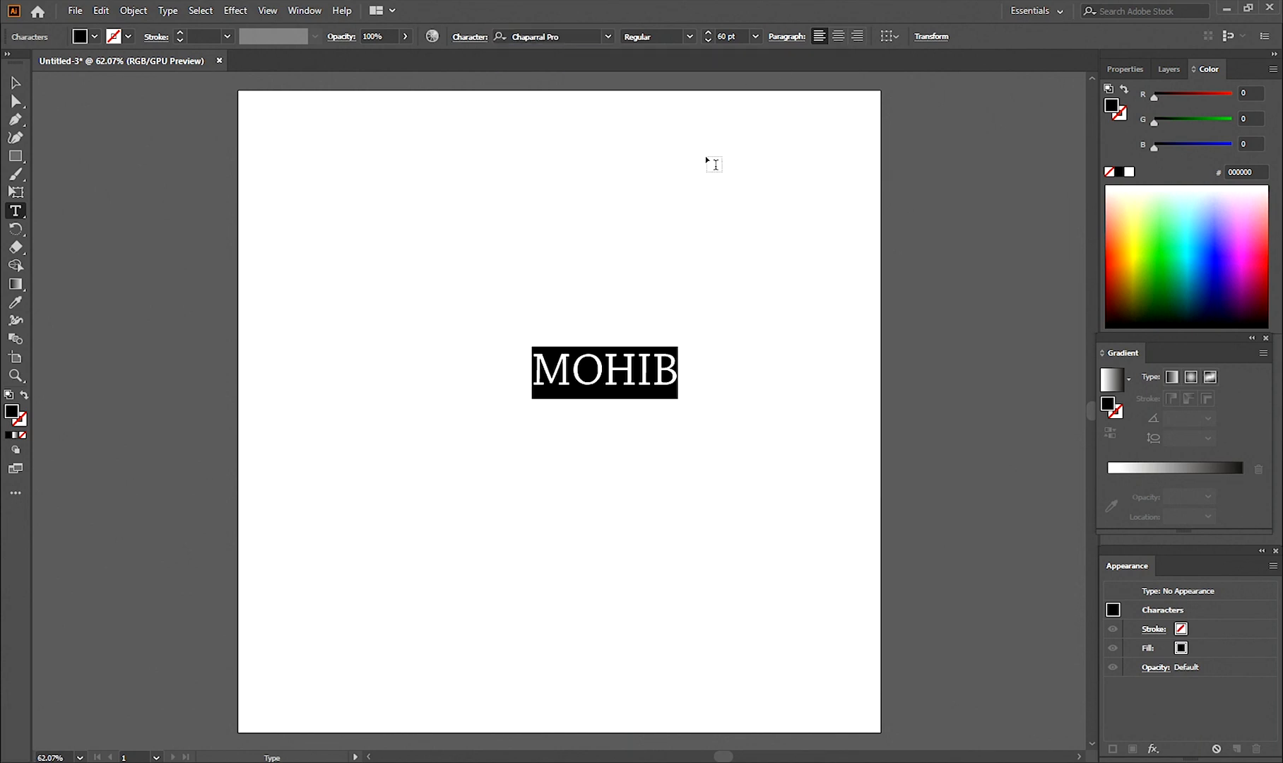
Enlarge the name text to about 251 pt so it spans the artboard width, and place it around mid-height
click(754, 36)
click(783, 308)
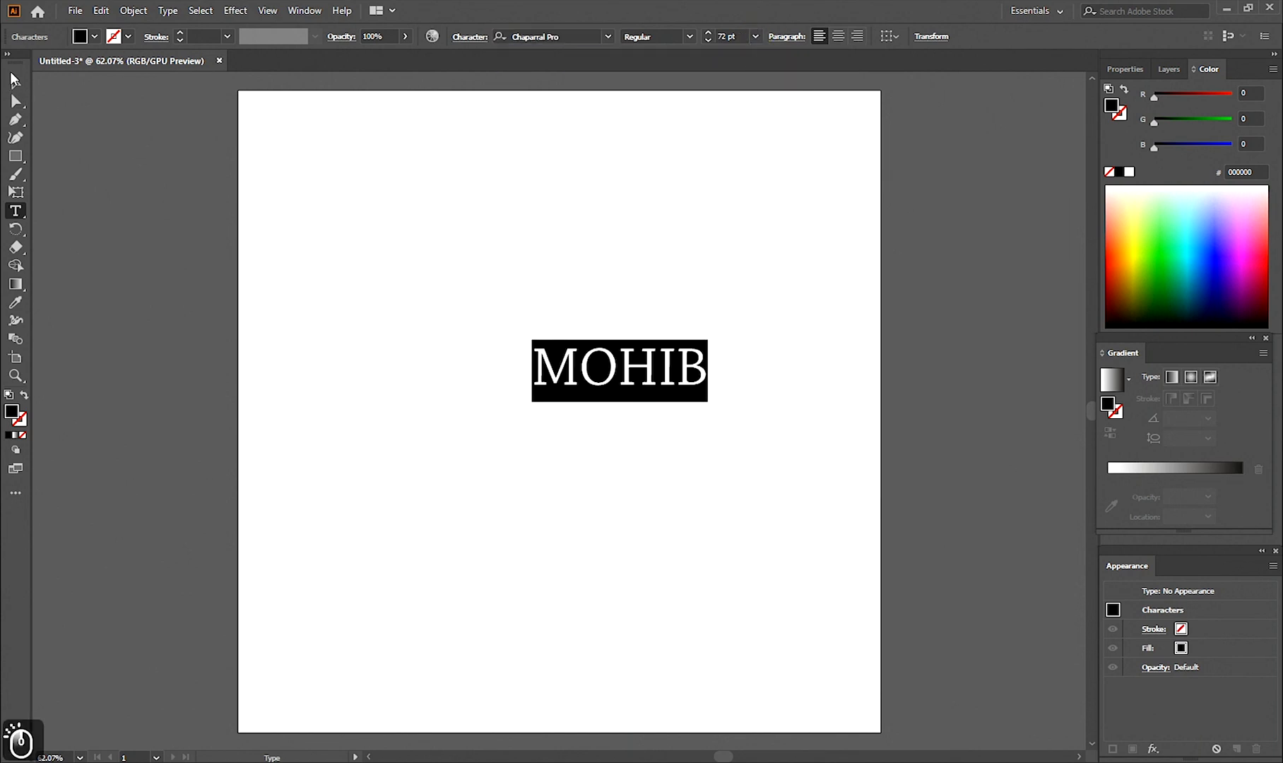
click(16, 82)
drag(708, 401, 958, 491)
drag(813, 413, 530, 248)
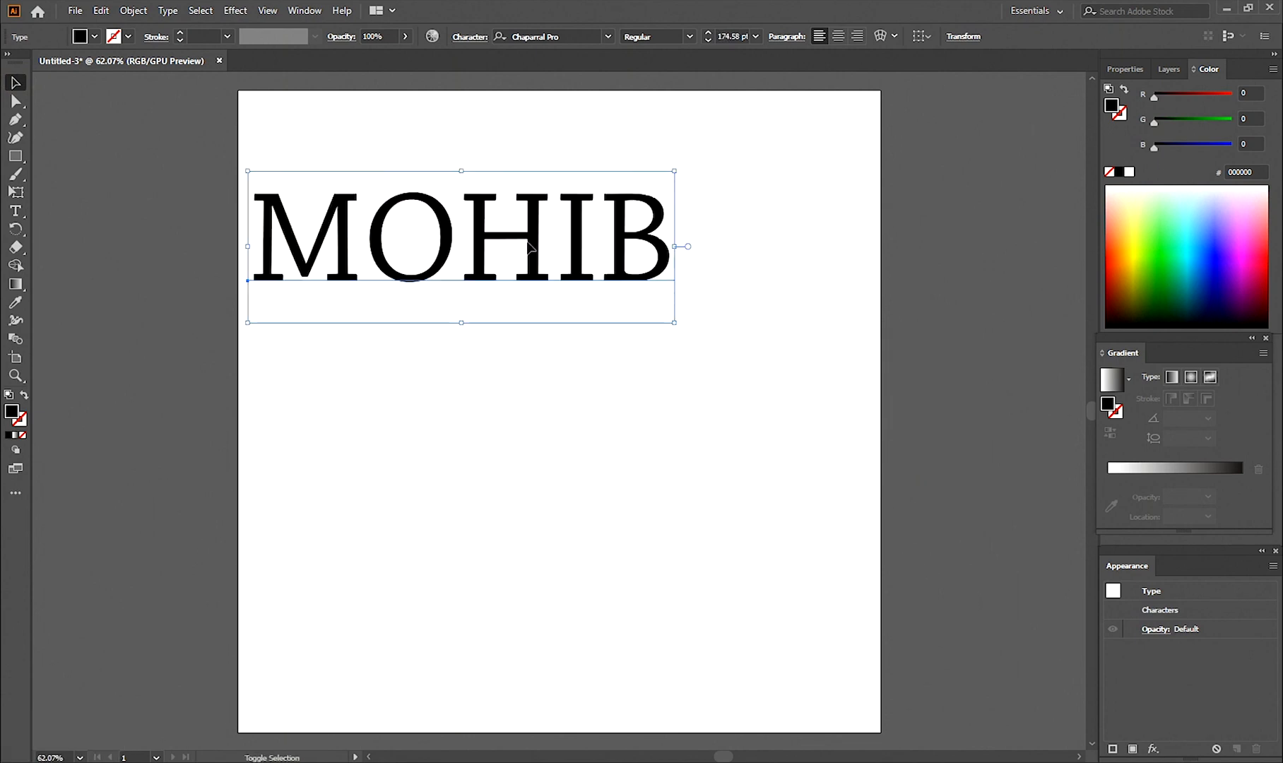
drag(675, 323, 862, 451)
drag(658, 272, 659, 375)
Convert the name text to outlines and ungroup it into separate letters
right_click(640, 374)
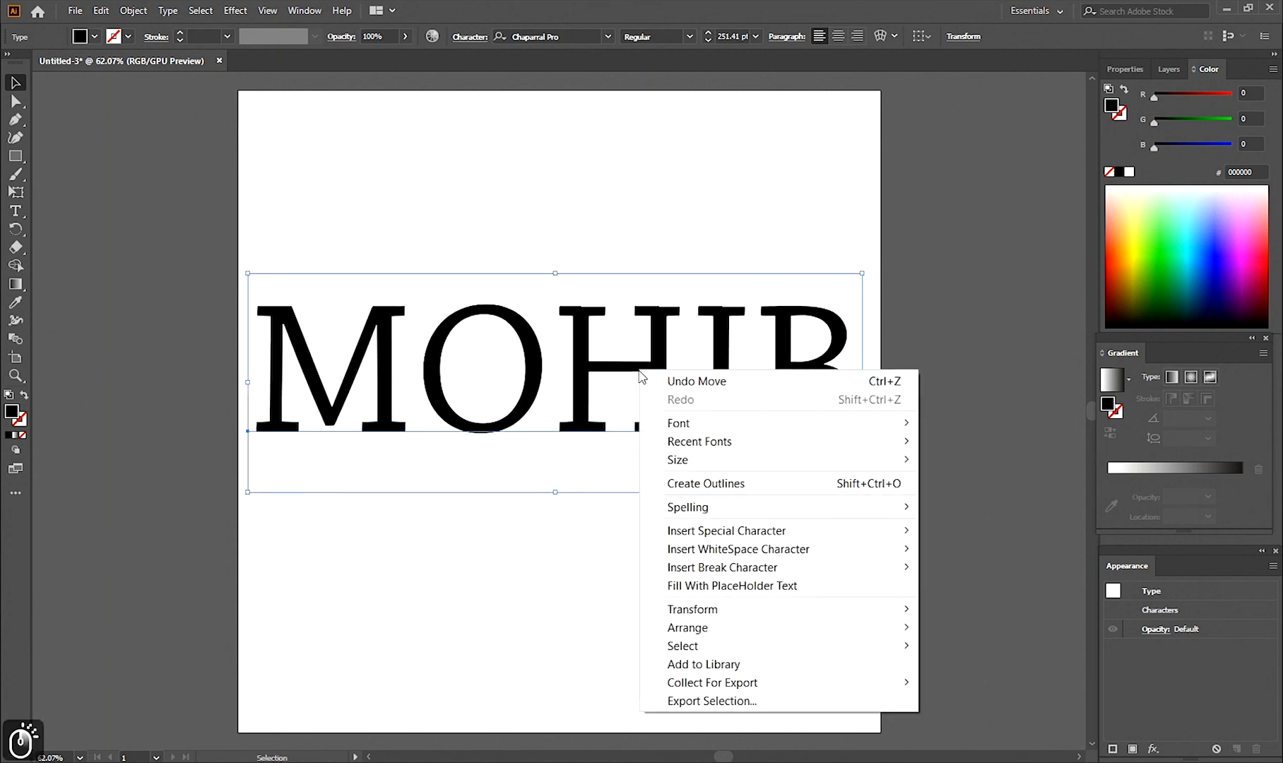
click(764, 489)
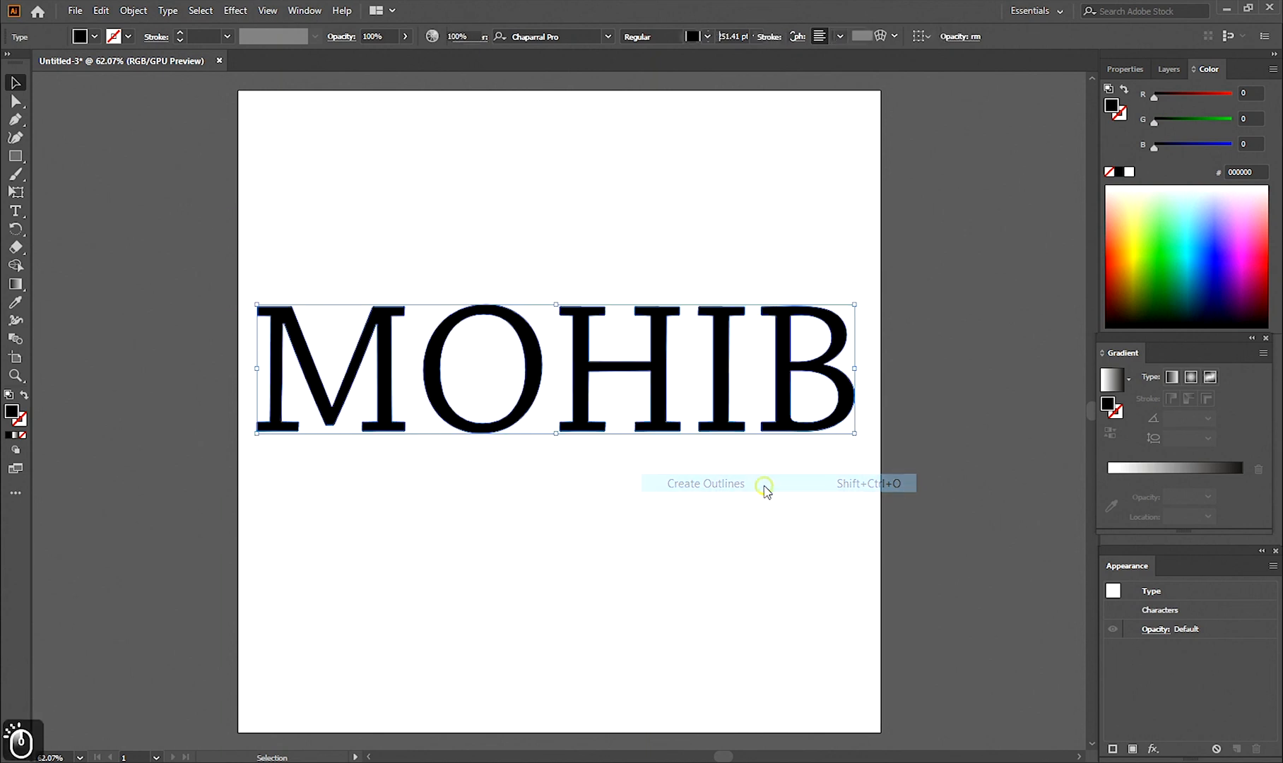
right_click(657, 363)
click(707, 501)
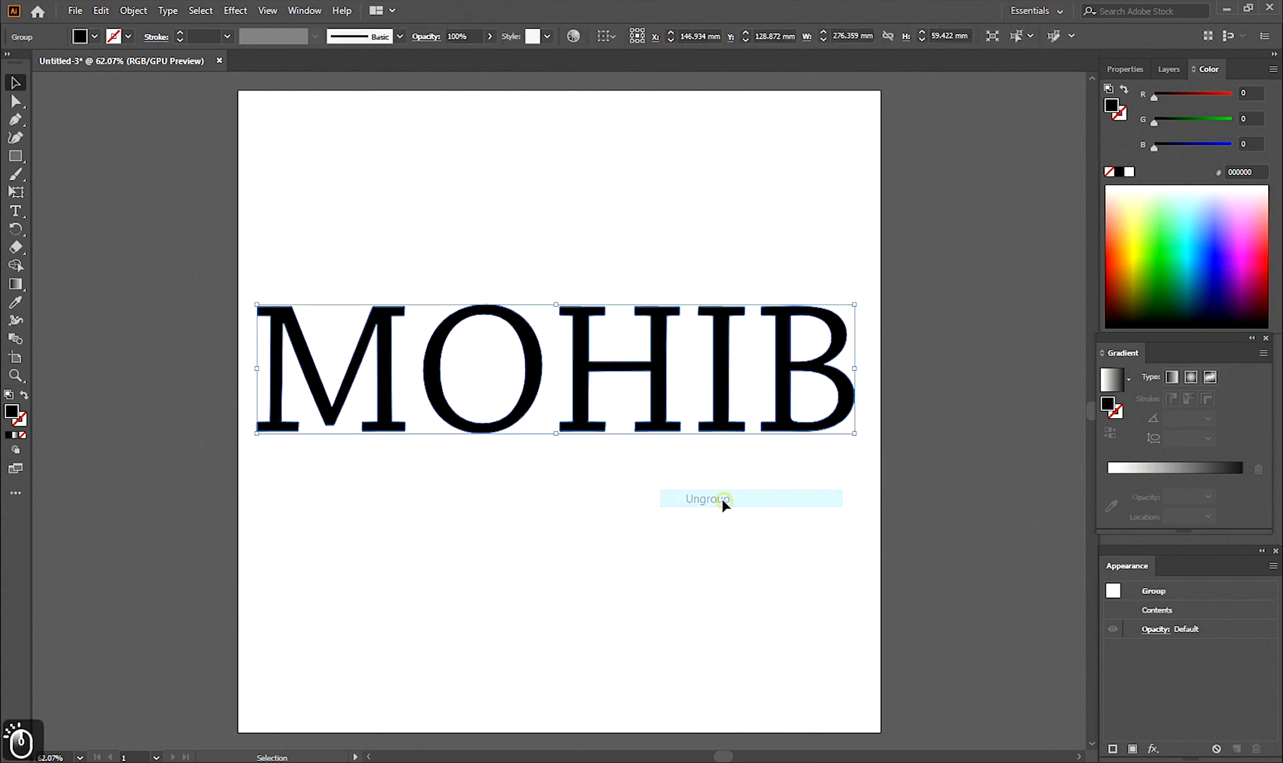
click(609, 480)
Rearrange the large letters H, M and B side by side in that order near the artboard's upper edge
click(388, 386)
drag(387, 386, 614, 204)
click(584, 385)
drag(584, 385, 387, 205)
drag(781, 360, 653, 183)
Shrink the O and the I and stack them over the V-shaped centre of the M
click(725, 378)
click(530, 373)
drag(542, 434, 577, 222)
click(707, 378)
click(714, 378)
drag(745, 431, 573, 203)
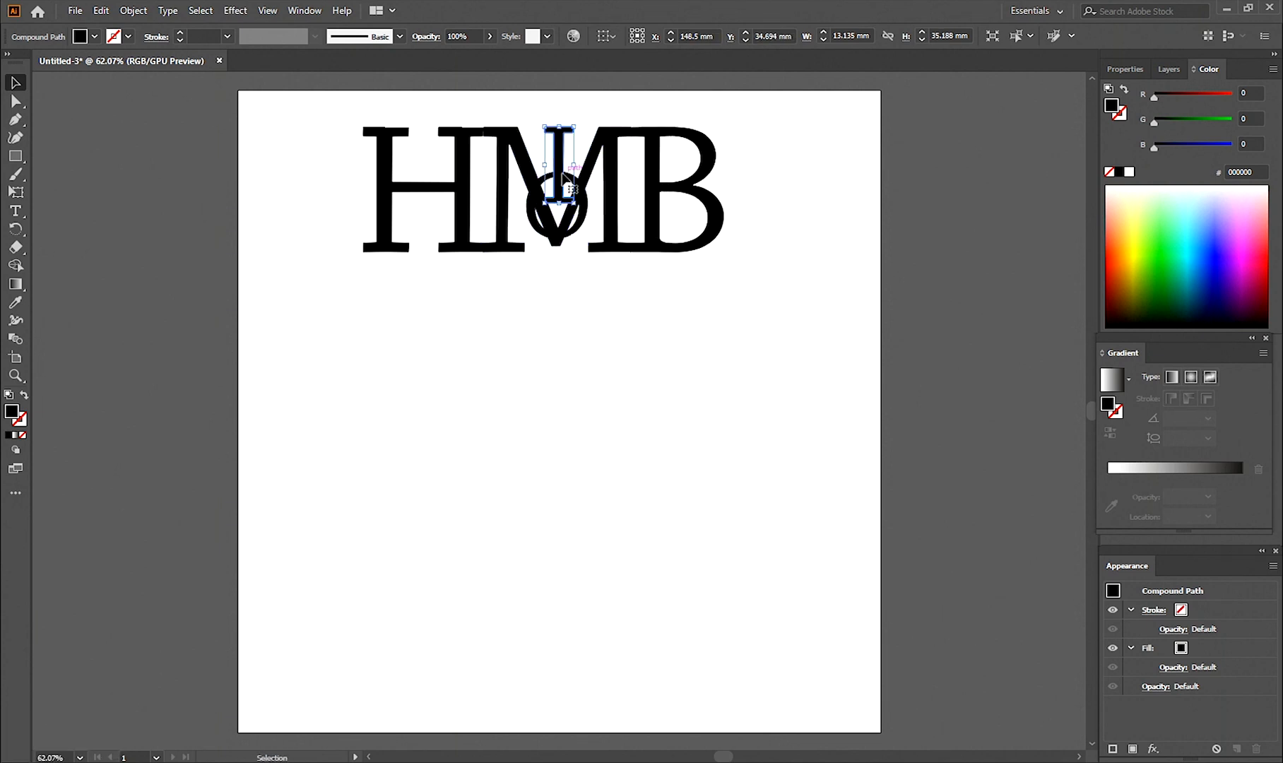
click(551, 351)
Select all the letters, scale them up to nearly twice their size and centre them on the artboard
drag(322, 103, 335, 113)
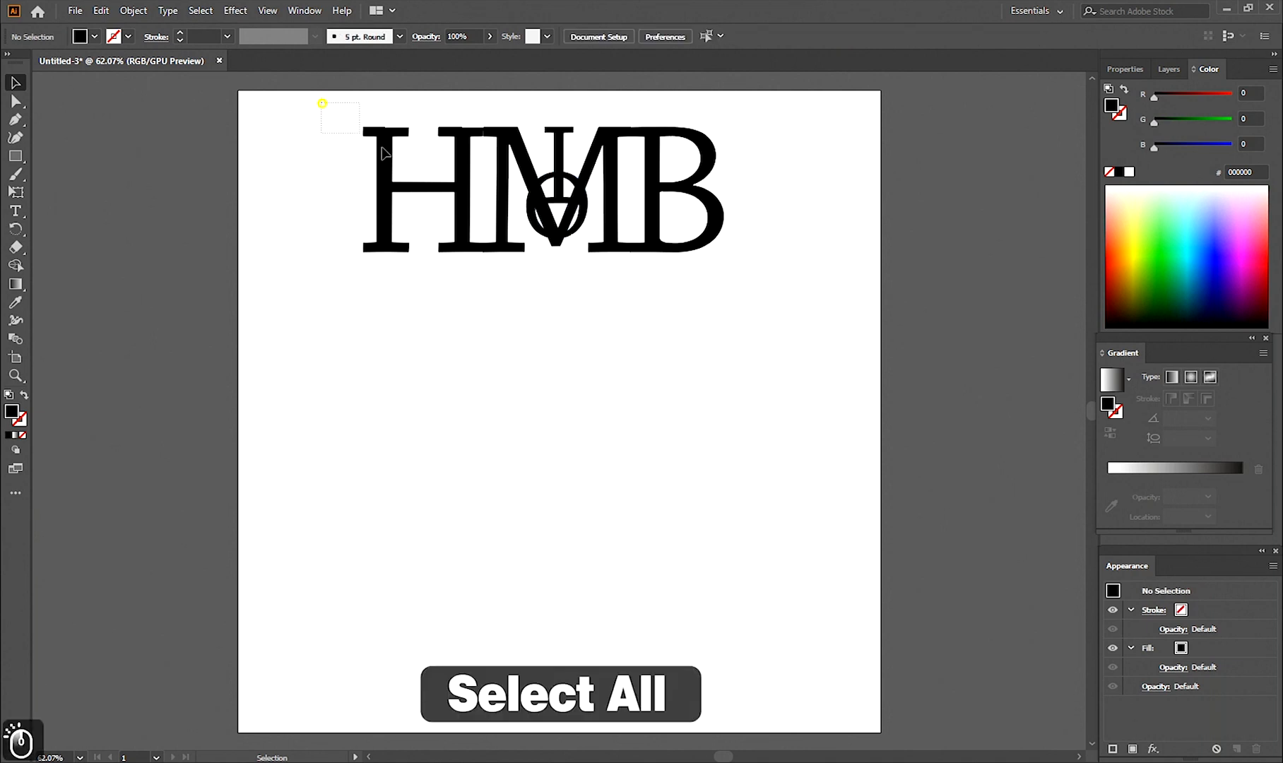
drag(714, 274, 1006, 511)
drag(784, 236, 676, 351)
click(566, 197)
Separate the H to the left and the B to the right of the M, leaving clear gaps
click(430, 347)
drag(429, 346, 293, 355)
drag(792, 346, 894, 347)
click(739, 487)
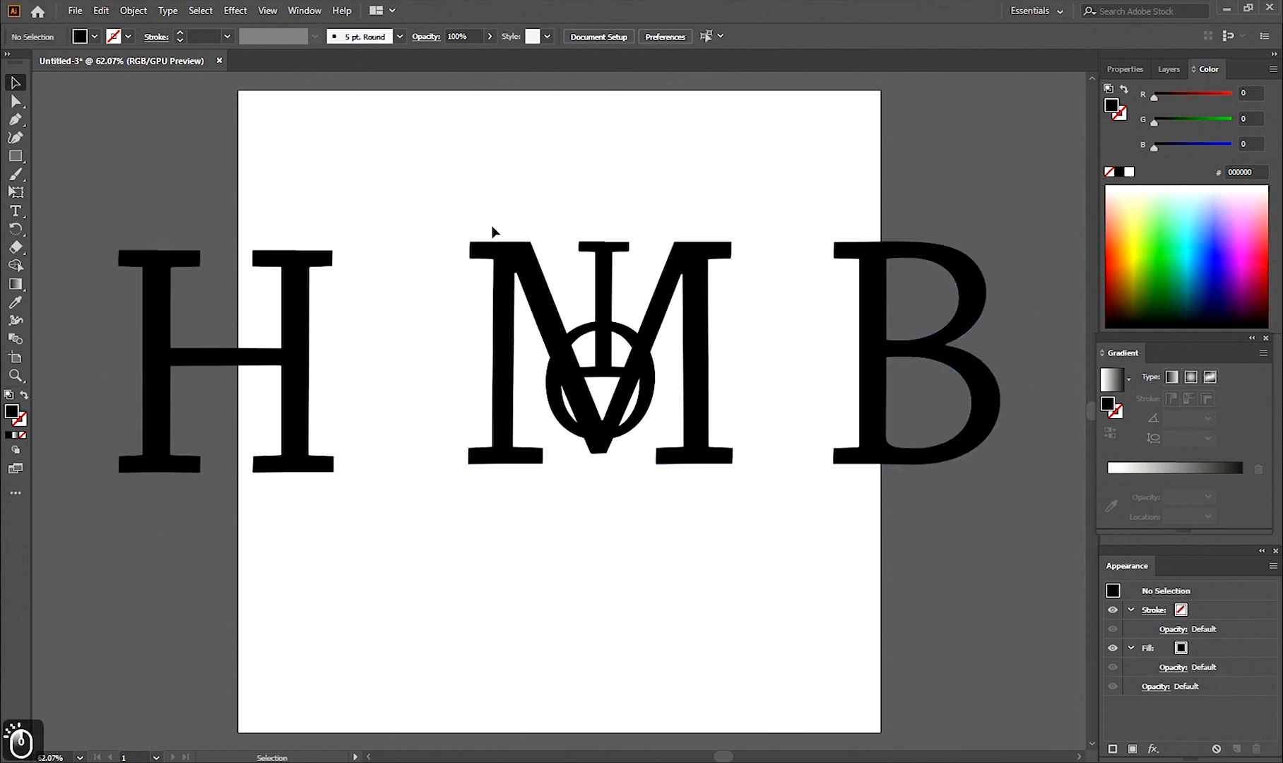
Shrink the O to about 43 mm wide and lower the O and I so the I's foot sits inside the O
click(582, 343)
drag(647, 430, 653, 431)
click(626, 491)
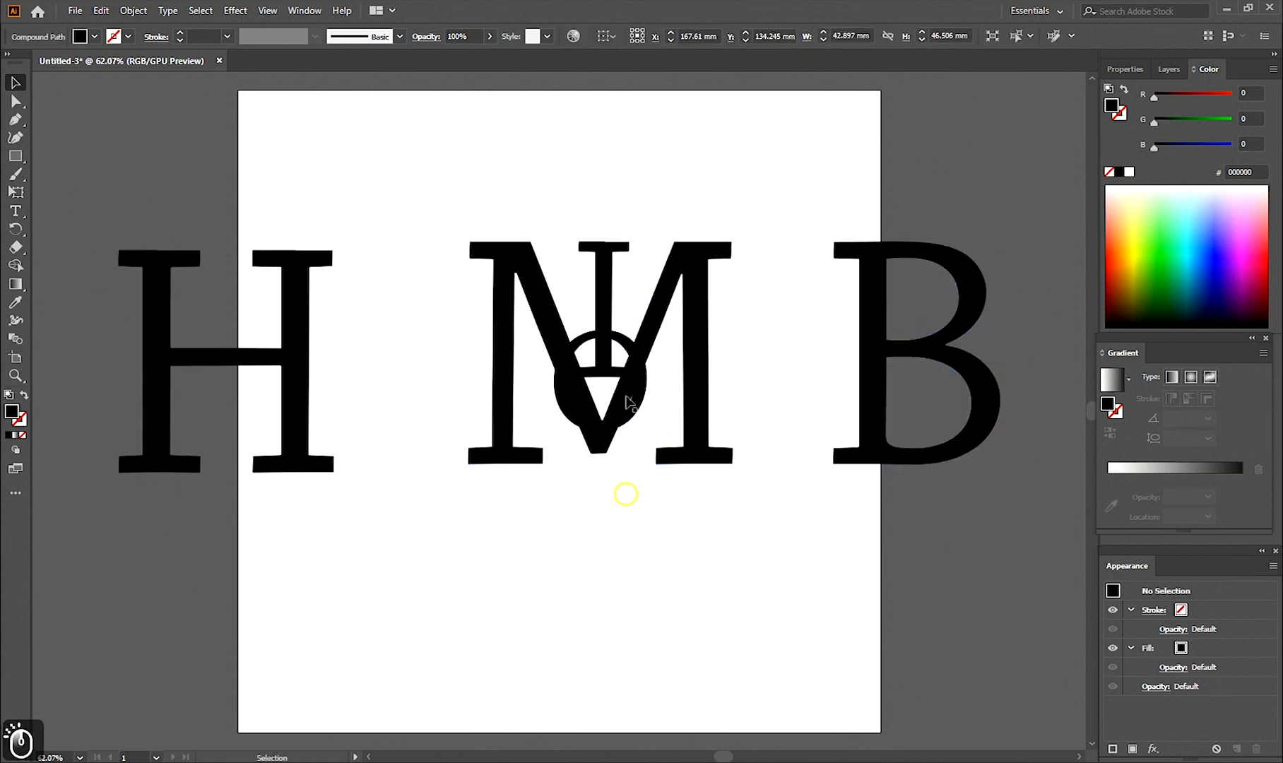
drag(601, 299, 606, 326)
click(629, 393)
drag(626, 392, 626, 382)
drag(606, 319, 602, 332)
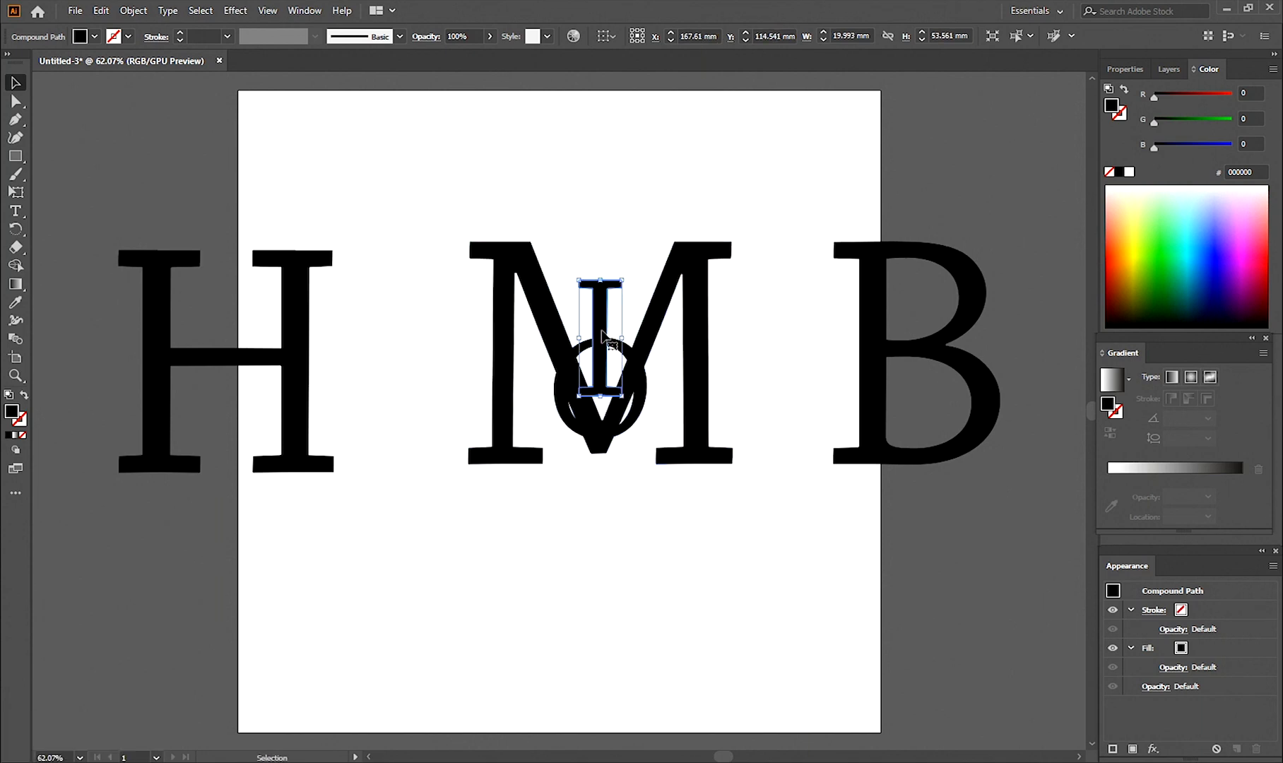
click(651, 498)
Use Shape Builder on the M, O and I to remove the M's parts inside the O and merge the O's overlapping ring pieces
drag(499, 221, 756, 492)
click(15, 265)
alt+click(581, 410)
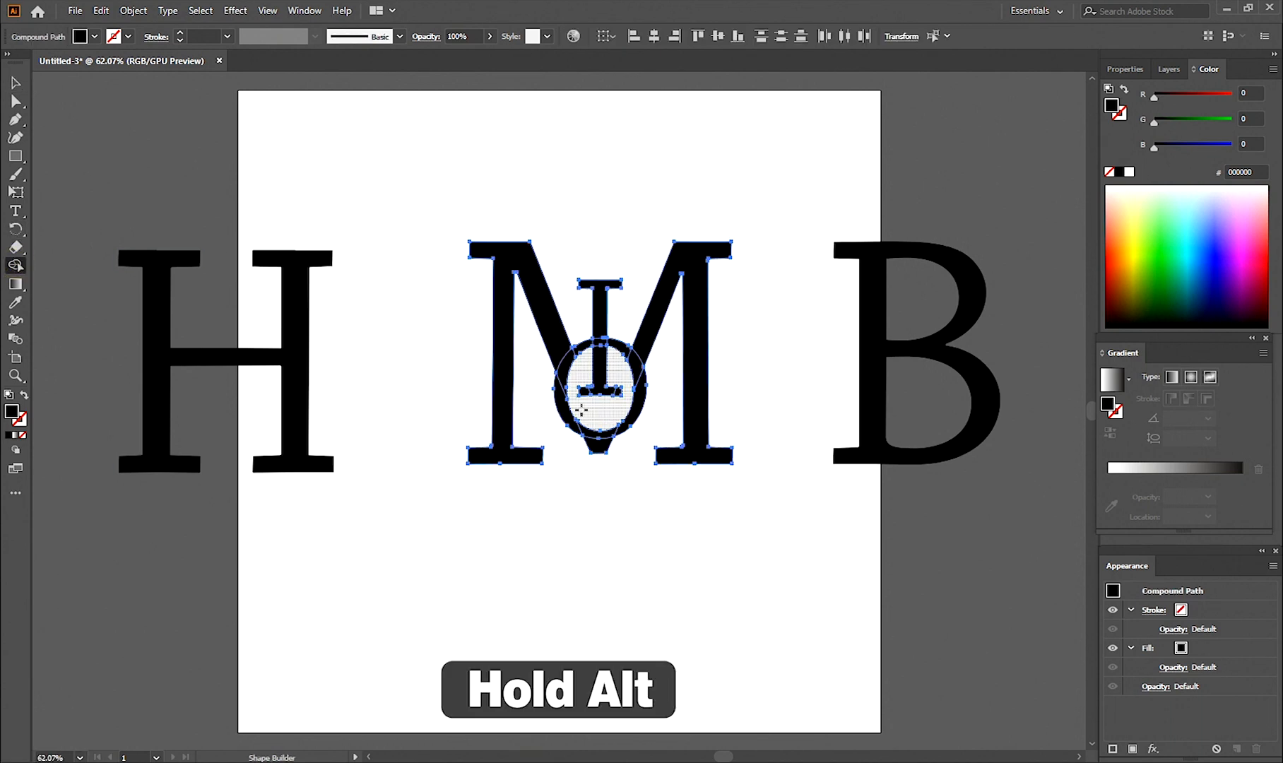
click(563, 365)
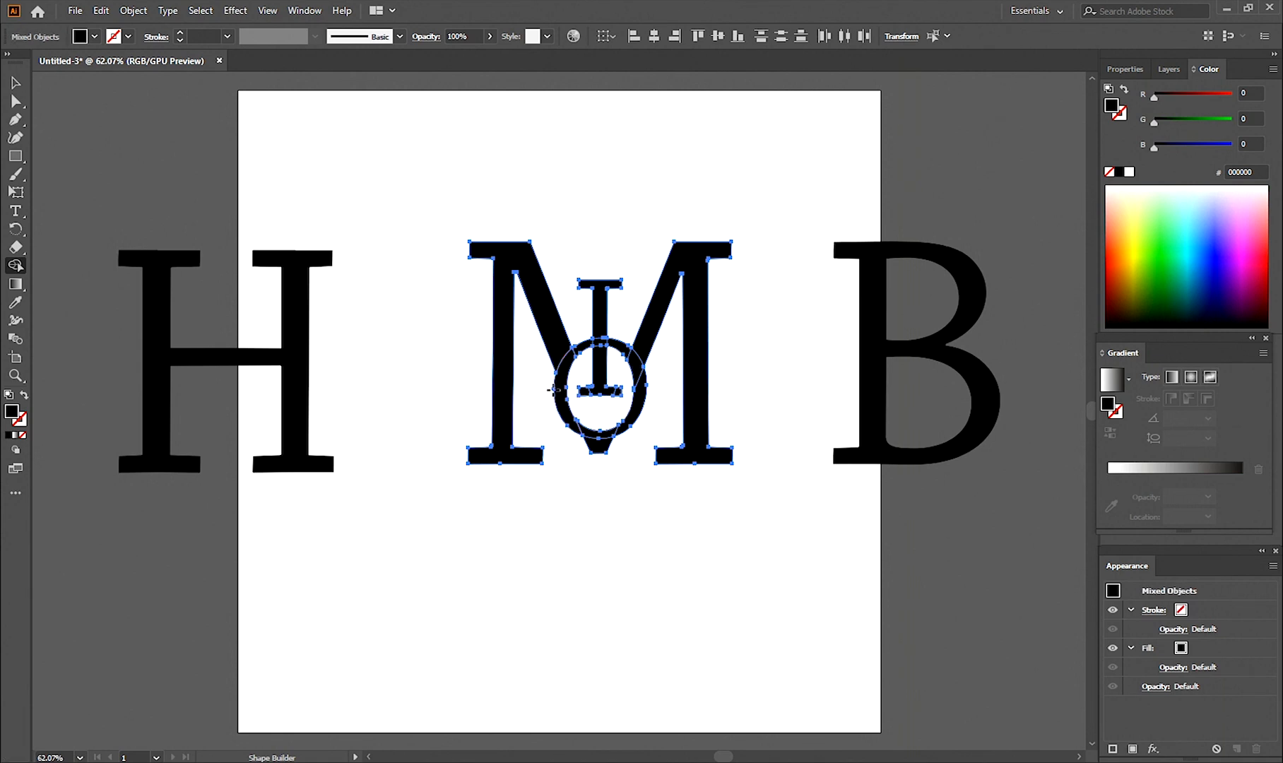
mouse_move(577, 430)
mouse_down()
mouse_move(619, 431)
mouse_move(637, 405)
mouse_move(622, 348)
mouse_move(573, 357)
mouse_move(601, 337)
mouse_move(595, 393)
mouse_move(625, 394)
mouse_move(630, 436)
mouse_up()
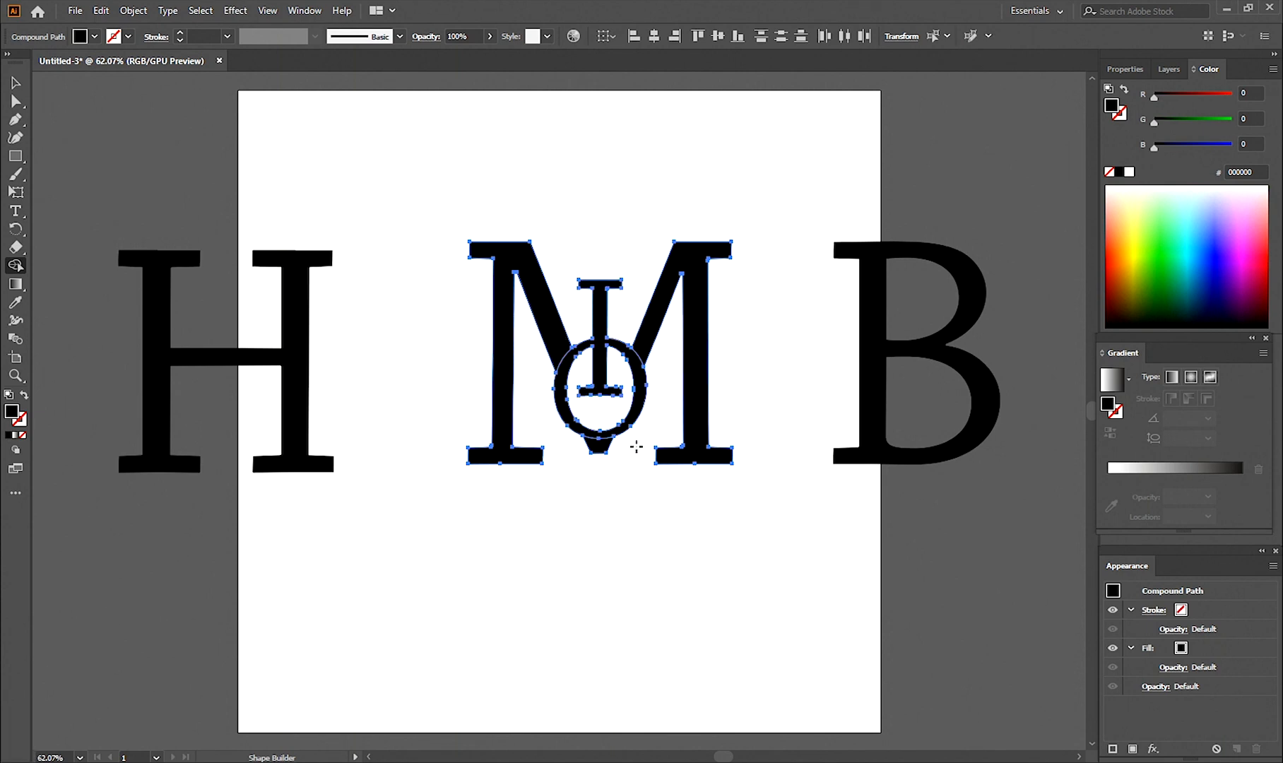
click(15, 83)
Draw a rectangle about 22 by 19 mm over the H's right stem junction and cut away that stem with Shape Builder
click(16, 155)
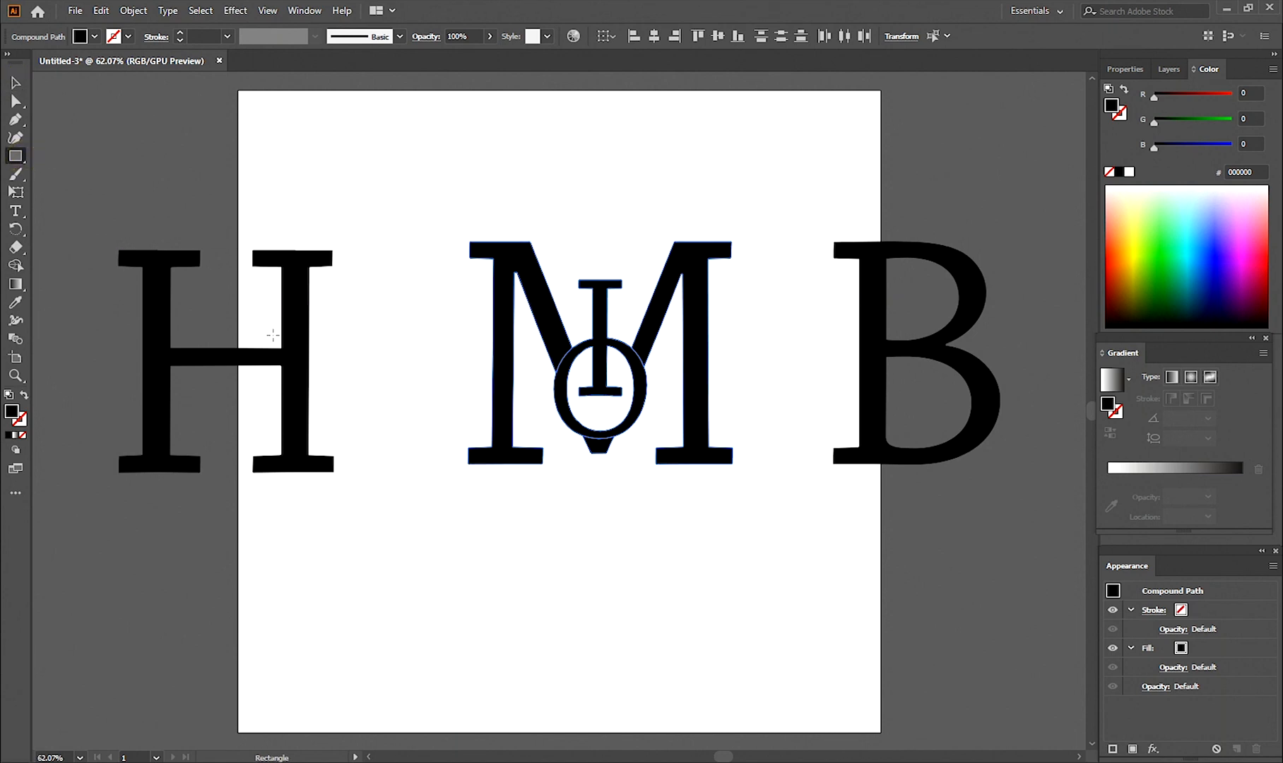
drag(275, 335, 323, 376)
key(shift+m)
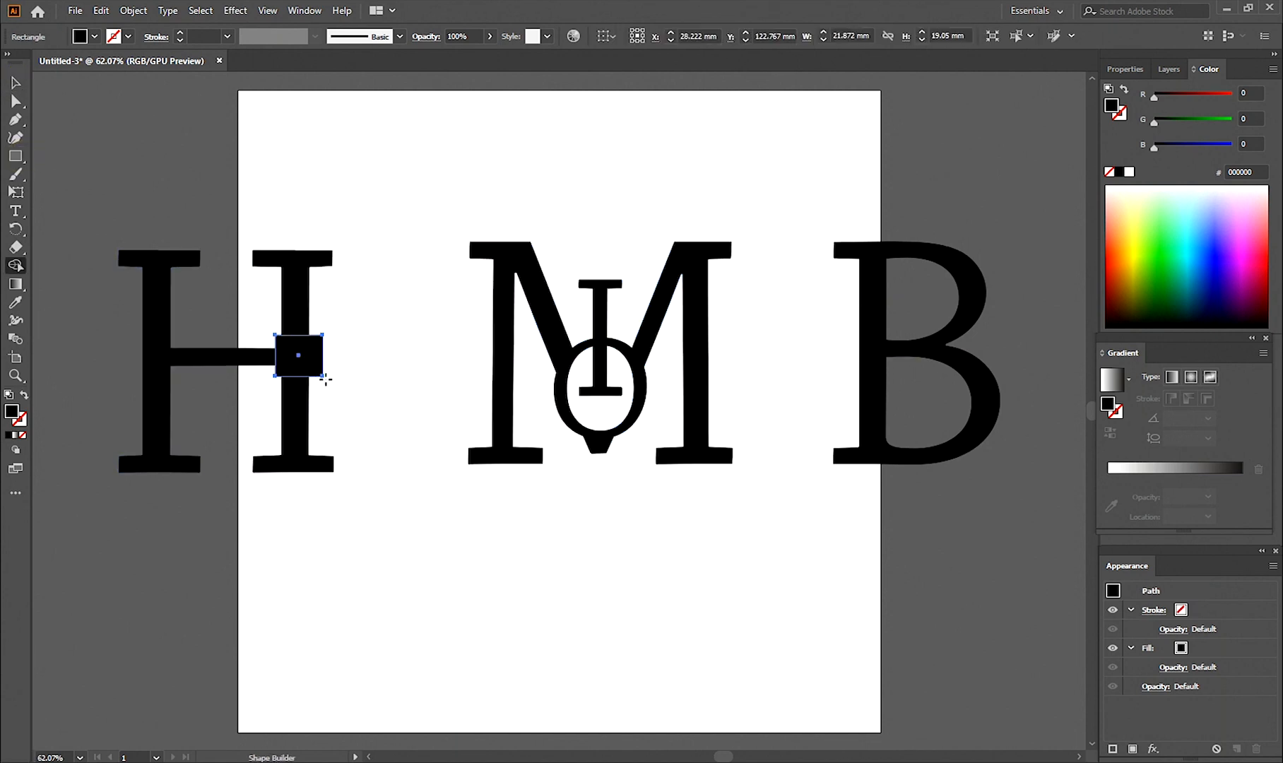
click(14, 84)
drag(155, 143, 368, 499)
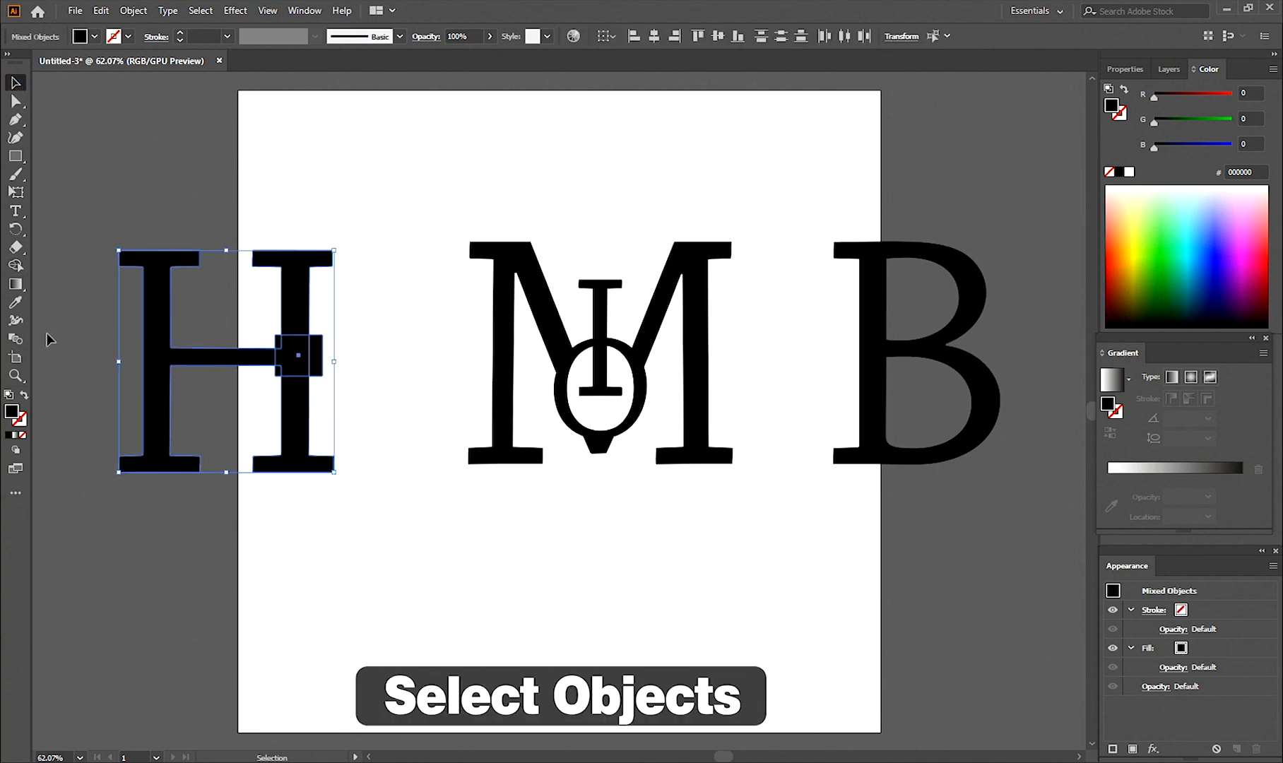
key(shift+m)
mouse_move(284, 253)
mouse_down()
mouse_move(312, 373)
mouse_move(306, 460)
mouse_up()
drag(282, 392, 279, 336)
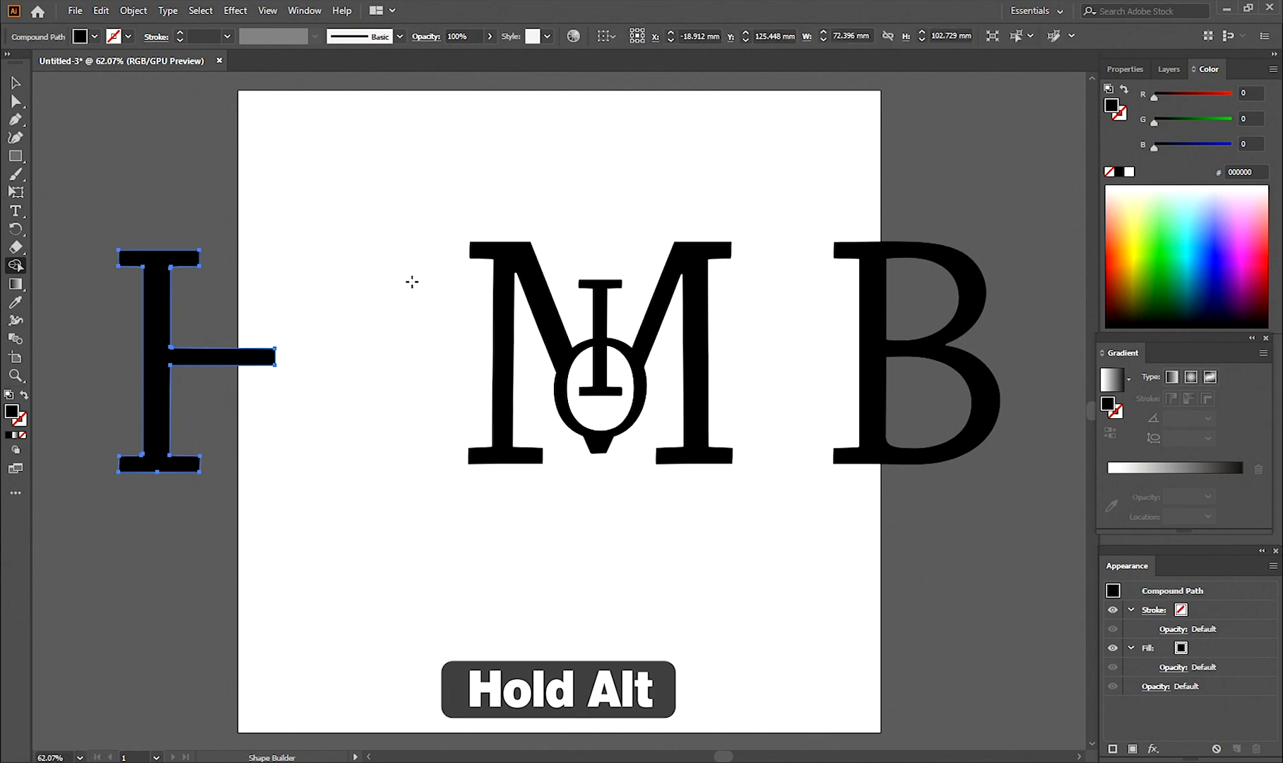
click(14, 83)
Draw a rectangle about 29 by 118 mm over the B's stem and remove the stem with Shape Builder
click(13, 154)
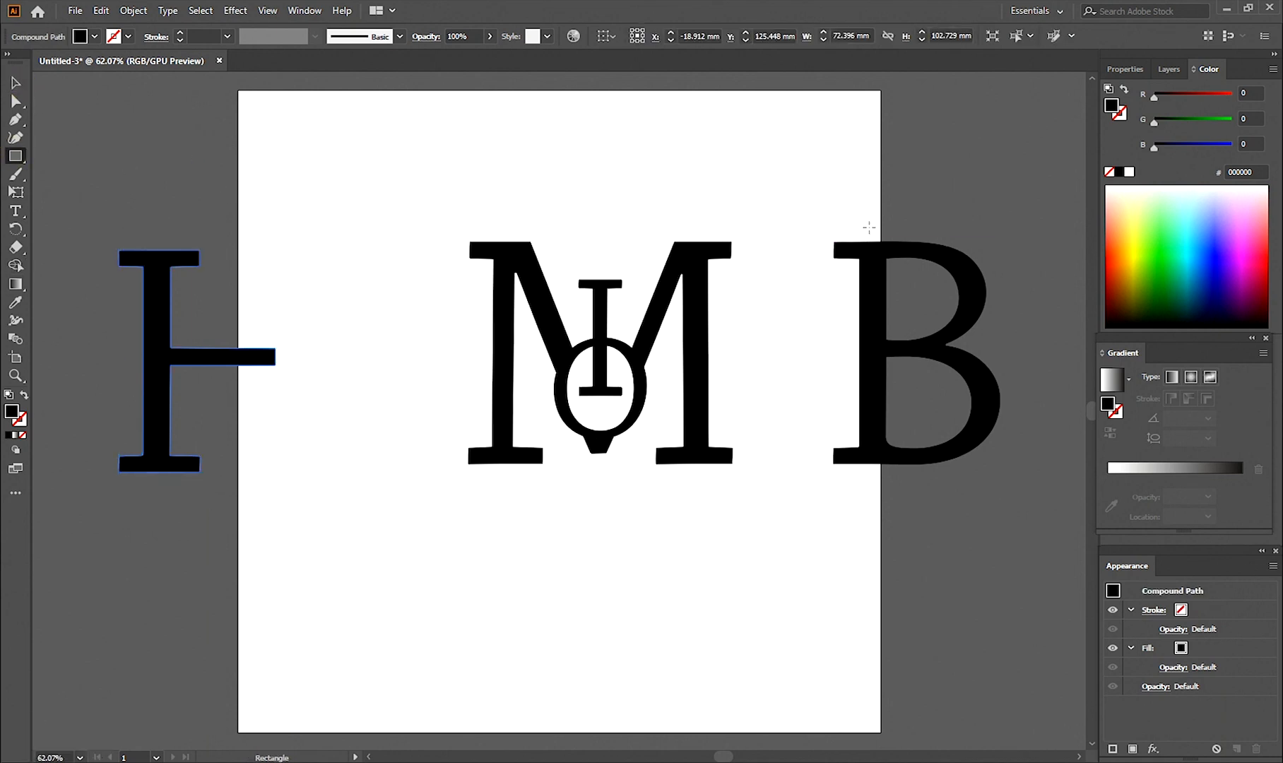
drag(887, 228, 829, 483)
drag(885, 357, 892, 359)
click(16, 83)
drag(828, 152, 989, 450)
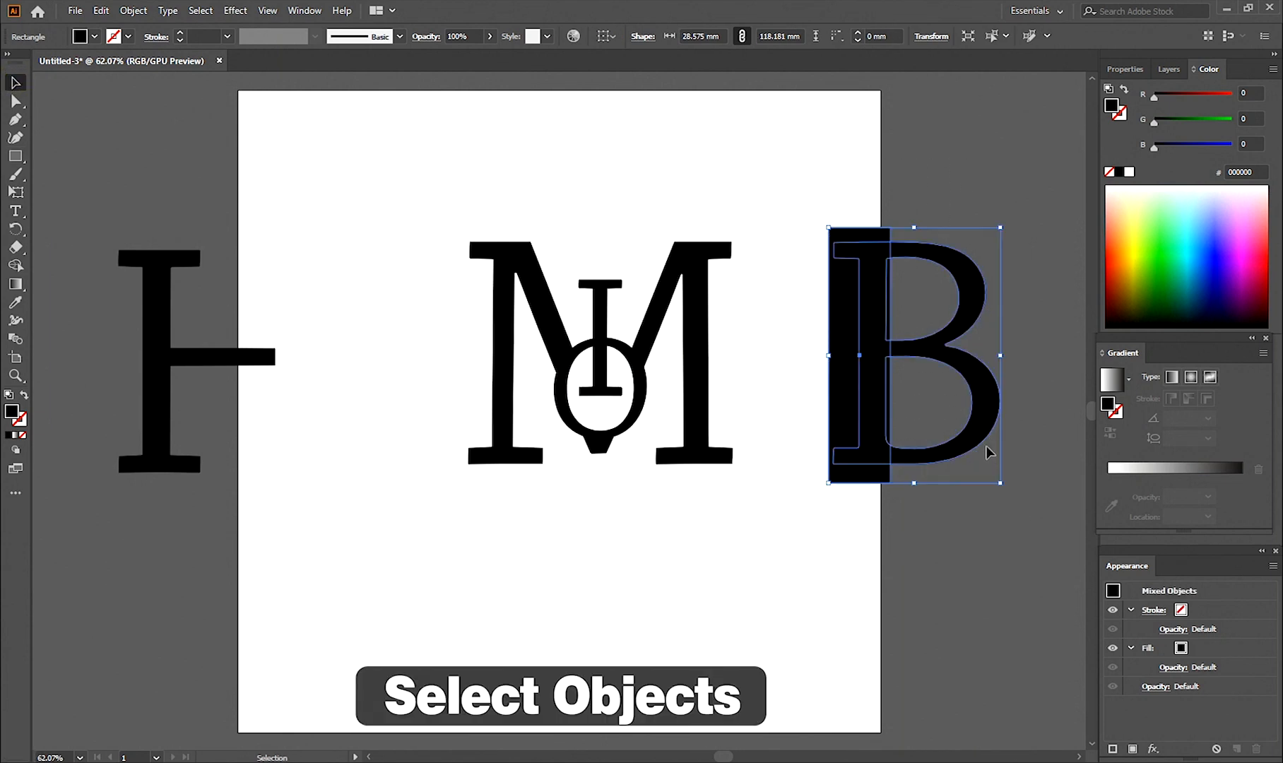
click(16, 265)
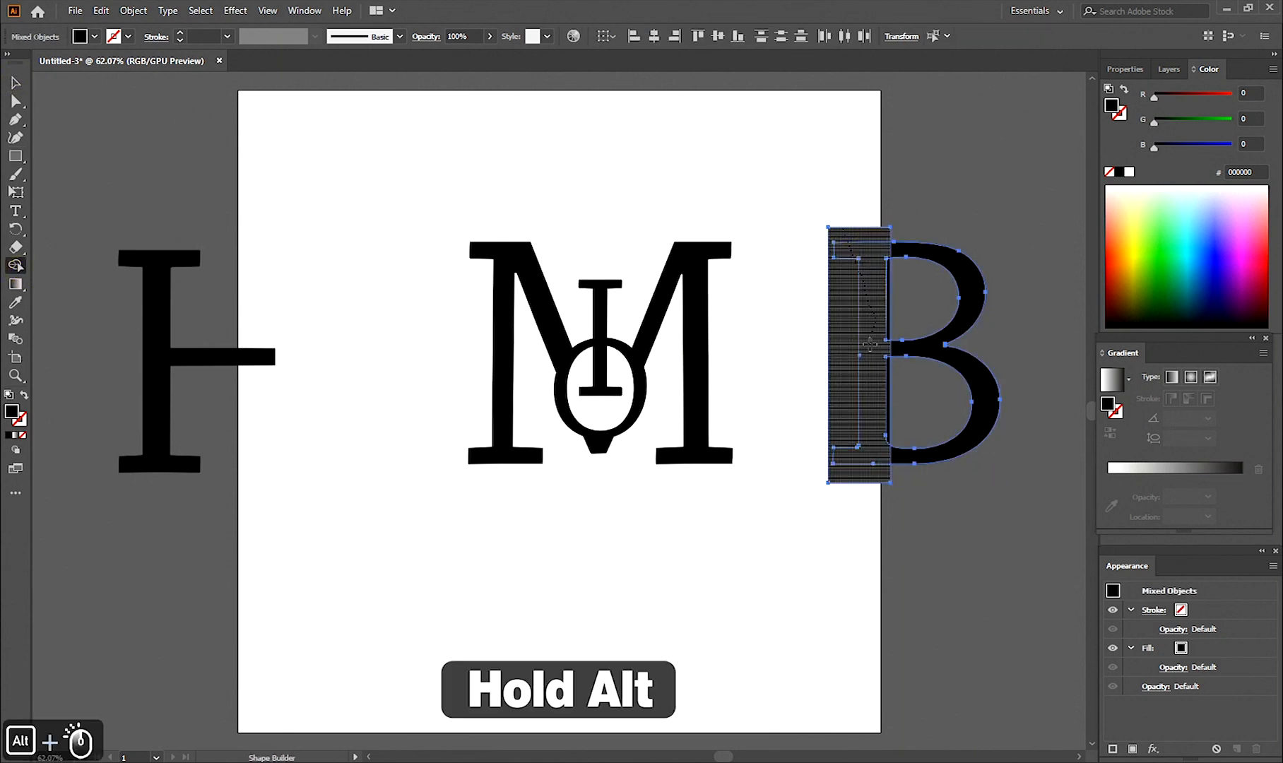
alt+click(870, 344)
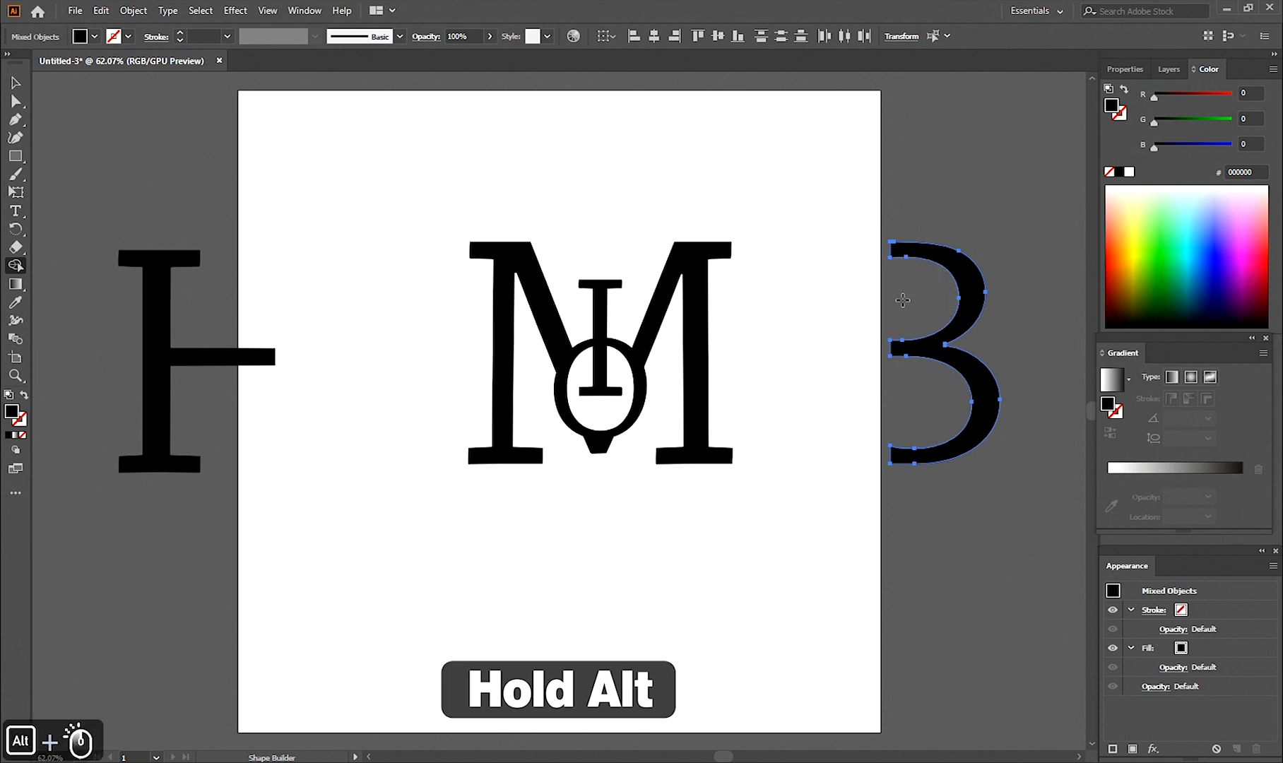
click(16, 84)
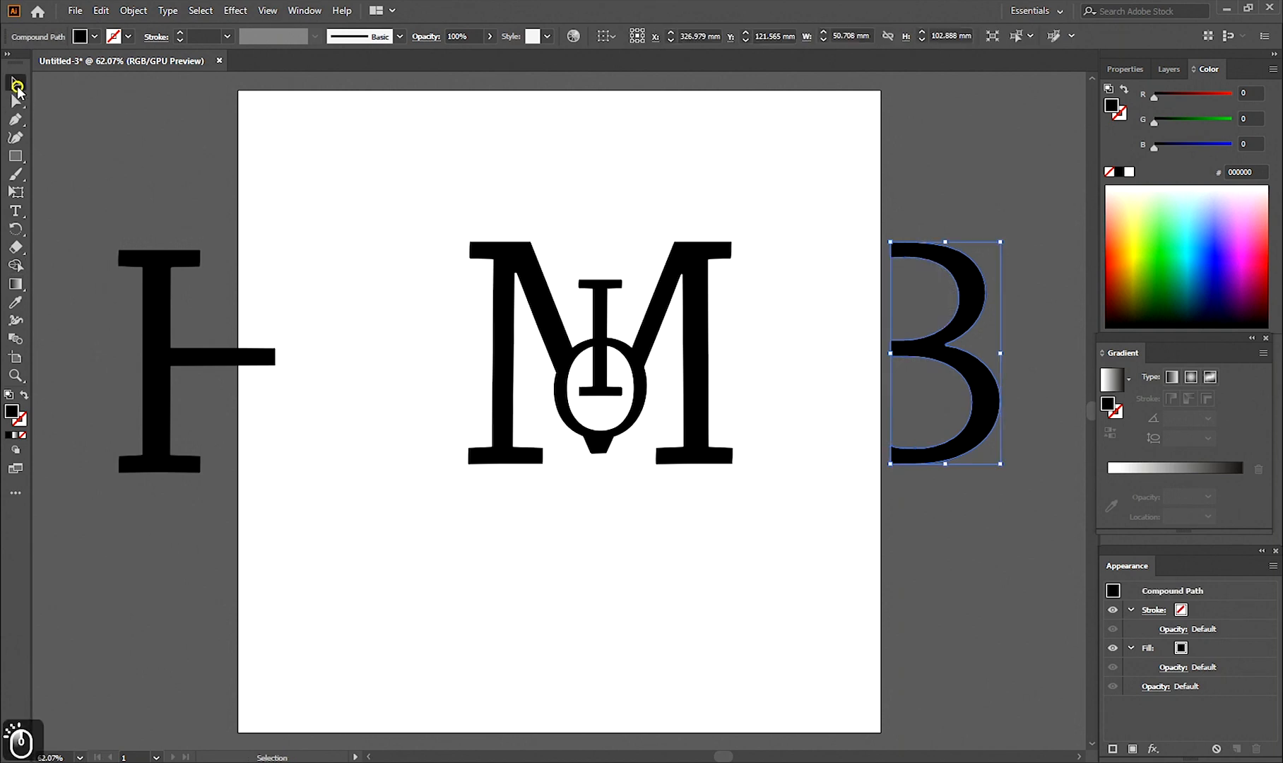
Attach the H's crossbar to the M's left stem and the B's bowls to the M's right stem
click(391, 220)
drag(183, 354, 401, 345)
drag(942, 354, 781, 356)
click(791, 202)
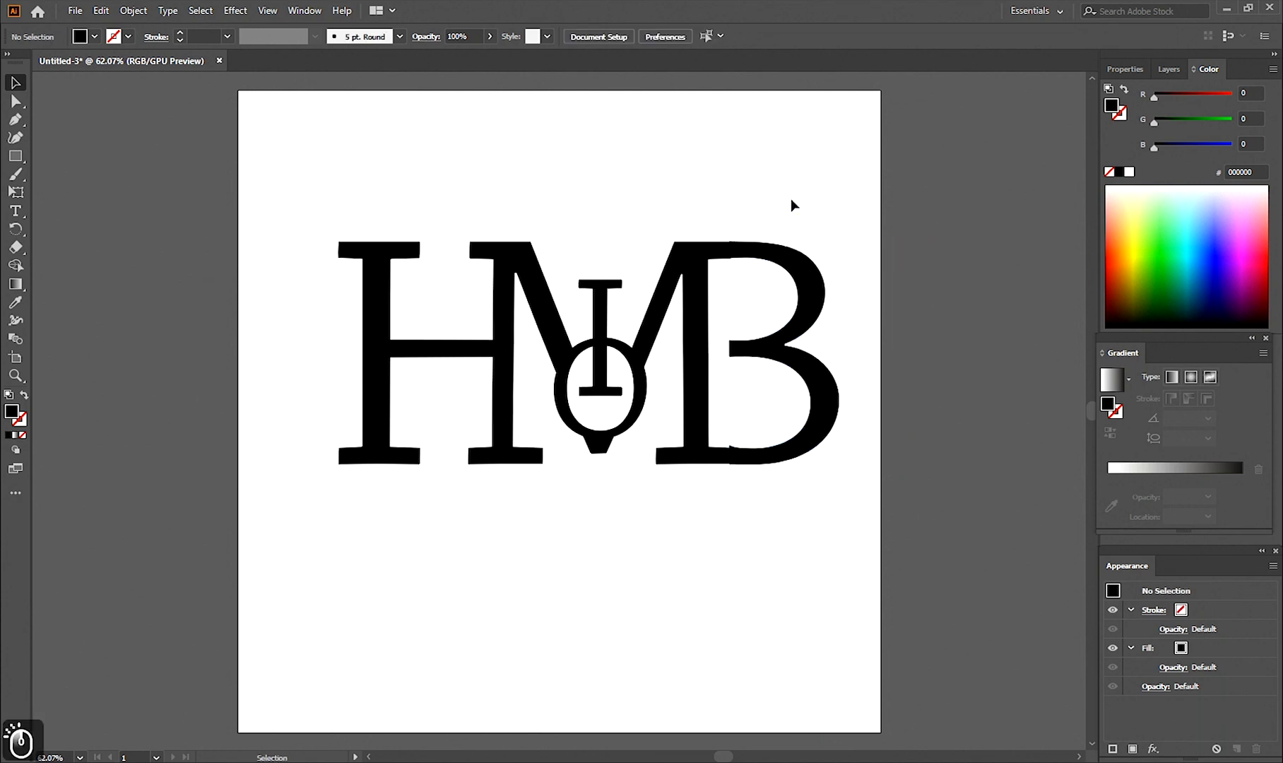
click(400, 351)
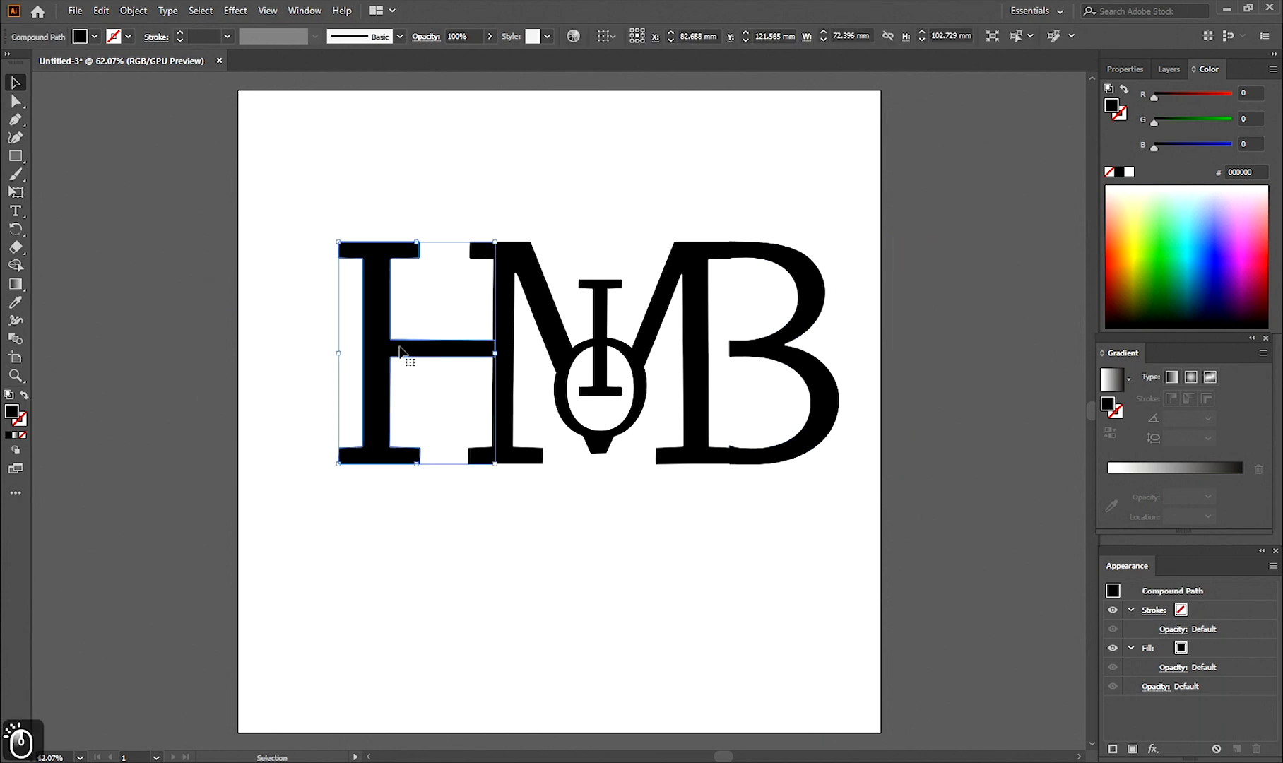
click(500, 530)
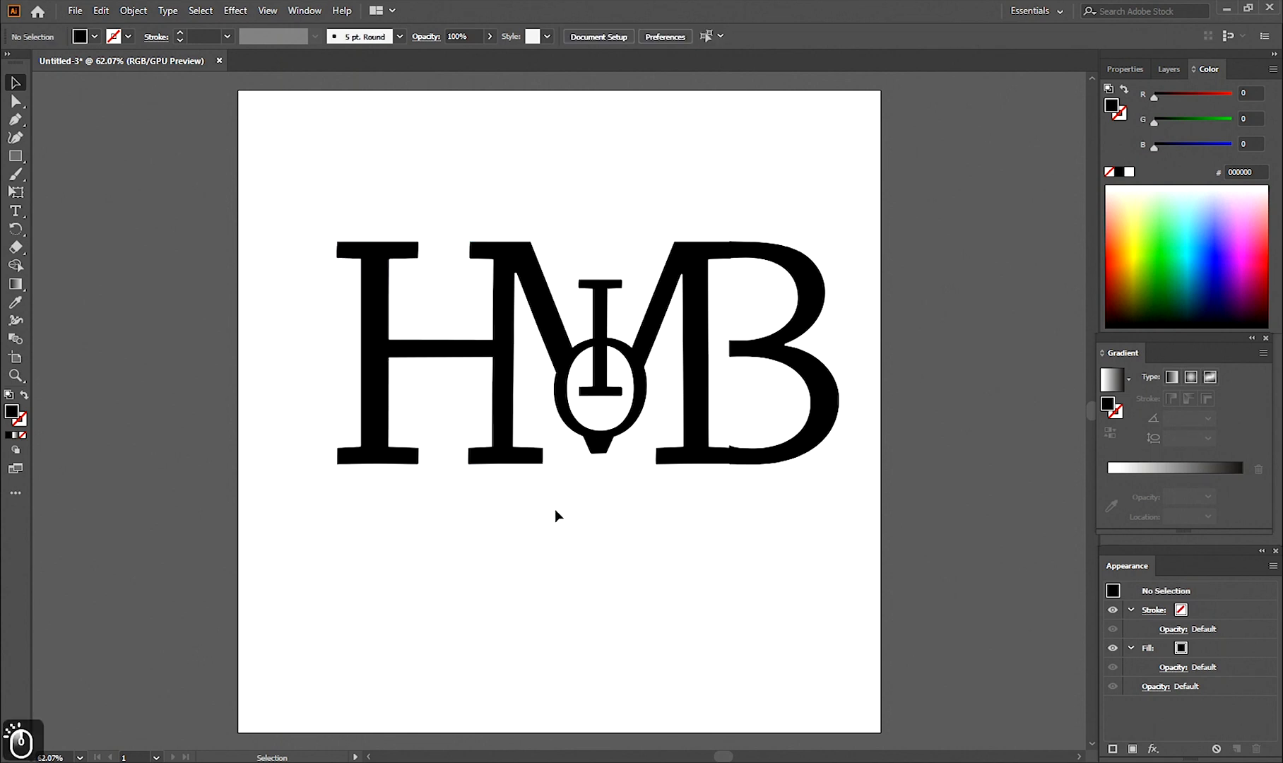
click(760, 359)
click(696, 574)
Merge the H, M, B, O and I into one shape with Shape Builder across all their joints
drag(317, 129, 801, 498)
key(shift+m)
drag(468, 351, 499, 348)
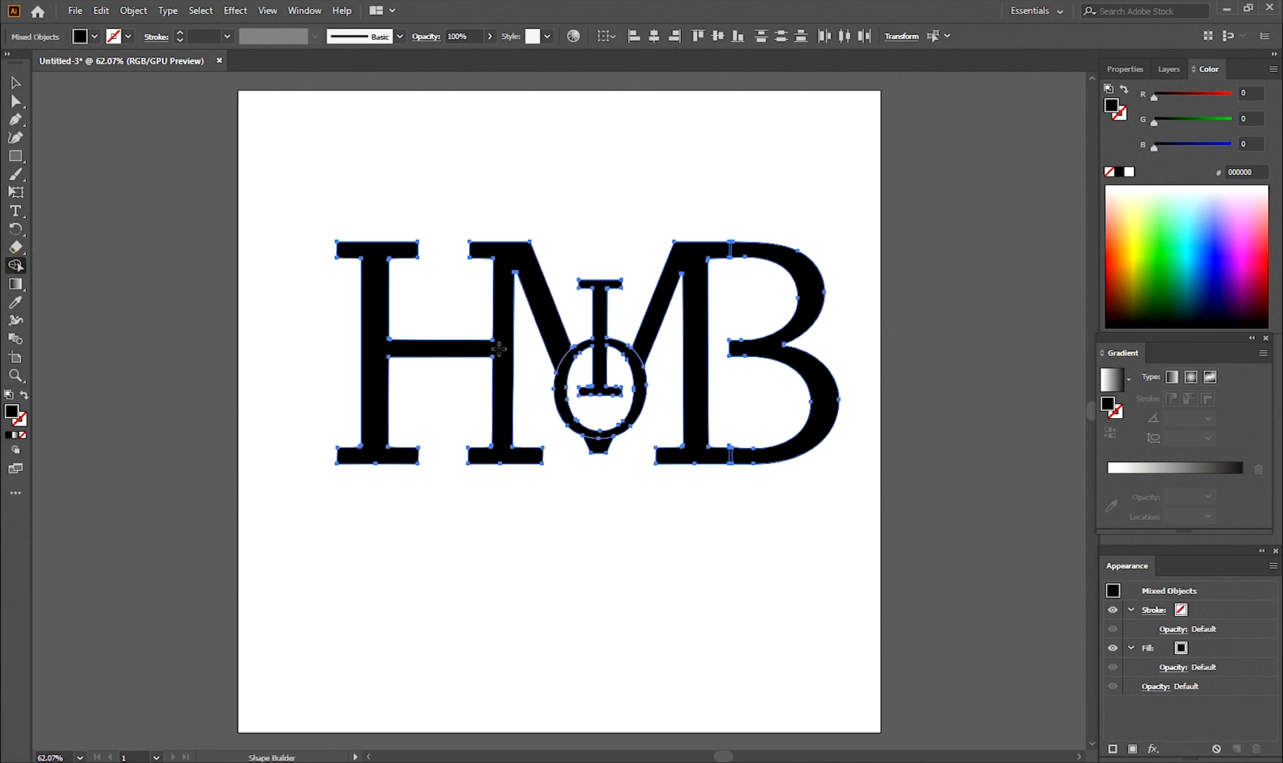
drag(711, 249, 752, 249)
drag(750, 455, 713, 455)
drag(597, 448, 598, 434)
drag(555, 338, 569, 358)
drag(649, 337, 634, 358)
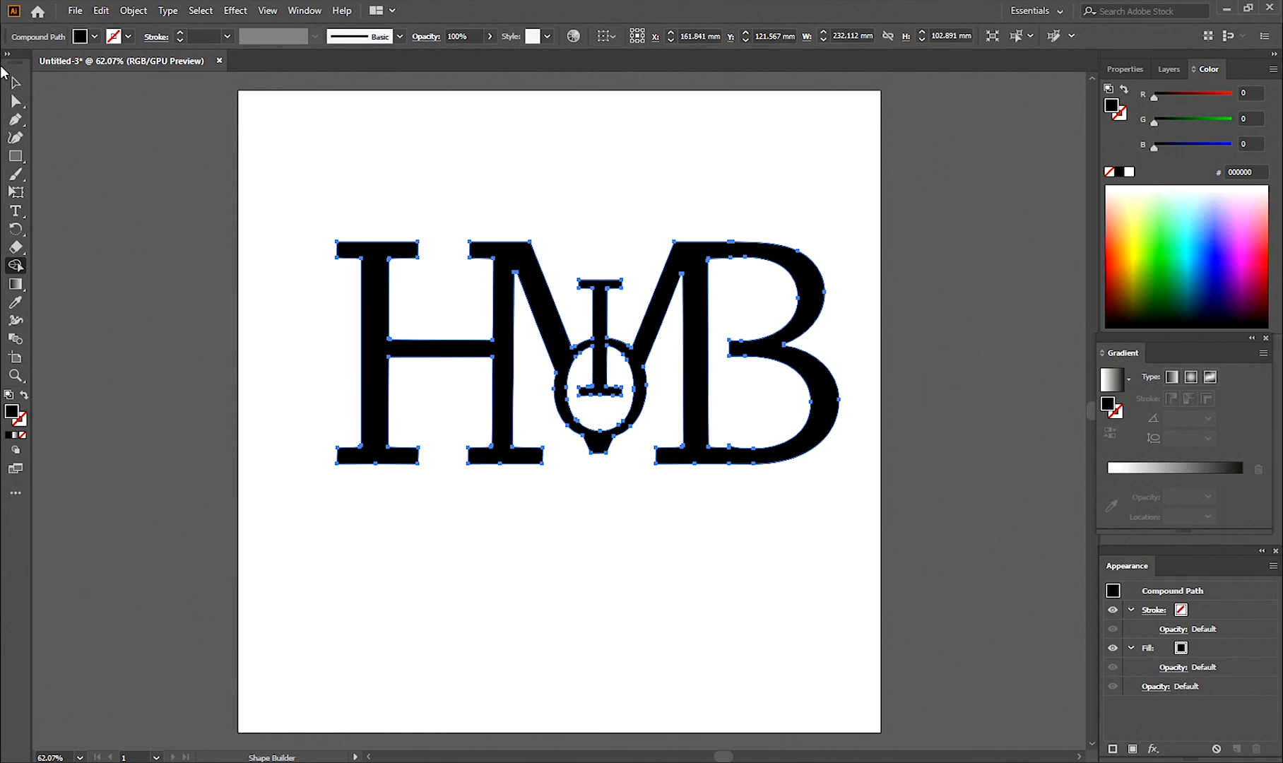
click(15, 82)
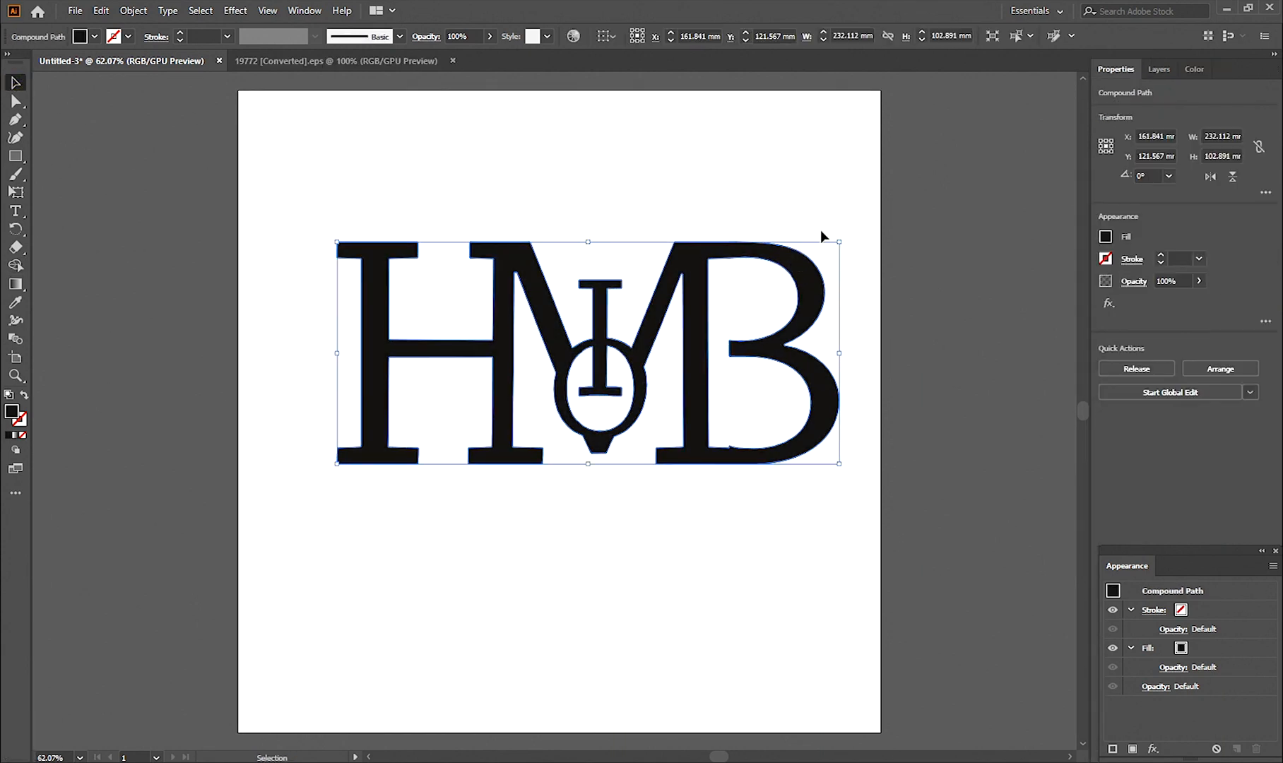
Fill the monogram with the white-to-black linear gradient and add a gradient stop at 15%
click(15, 437)
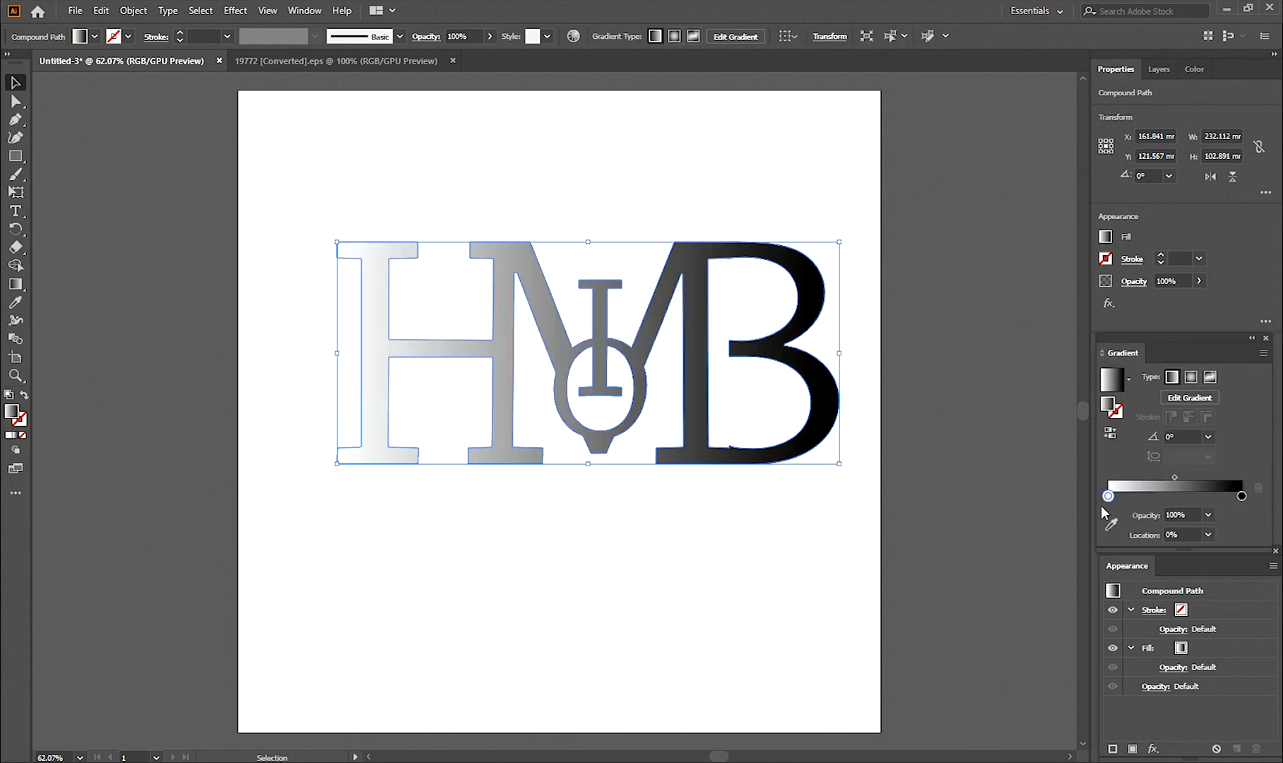
drag(1108, 497, 1127, 497)
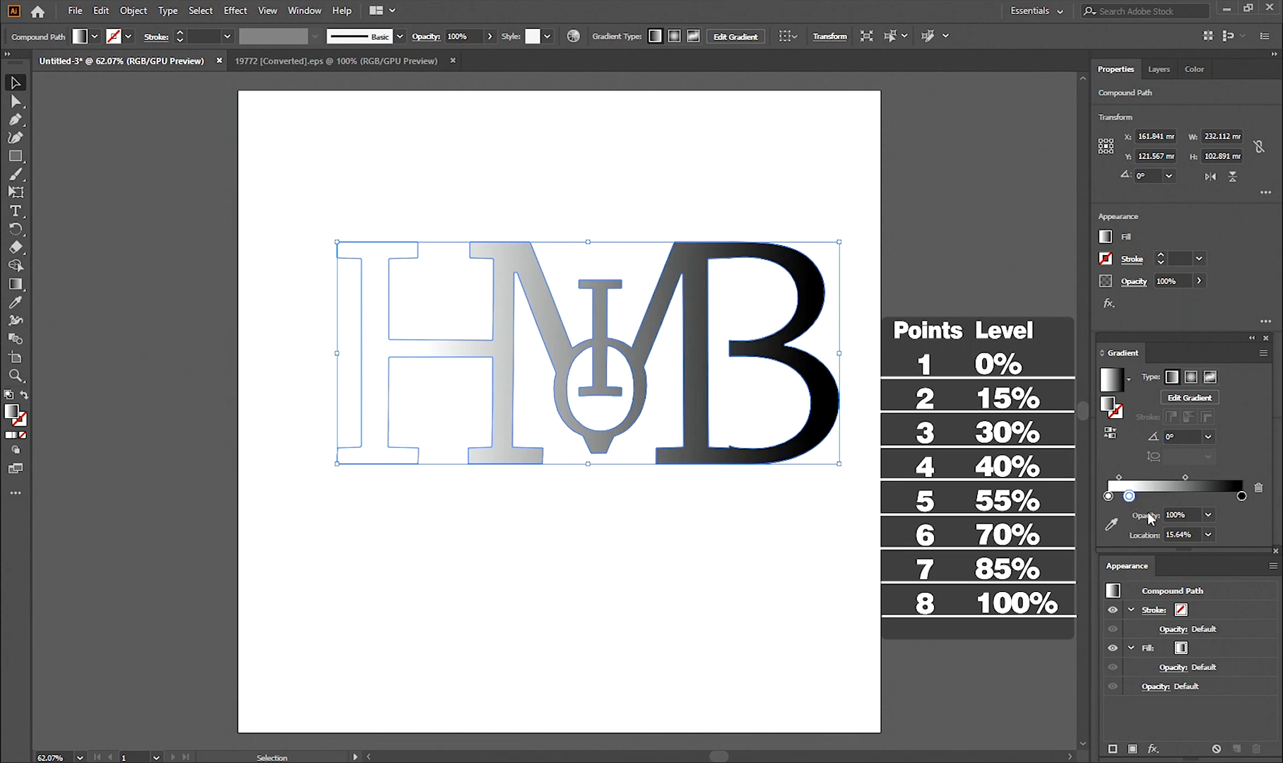
drag(1196, 535, 1157, 539)
text(15)
Add a third gradient stop and set its location to 30%
click(1155, 498)
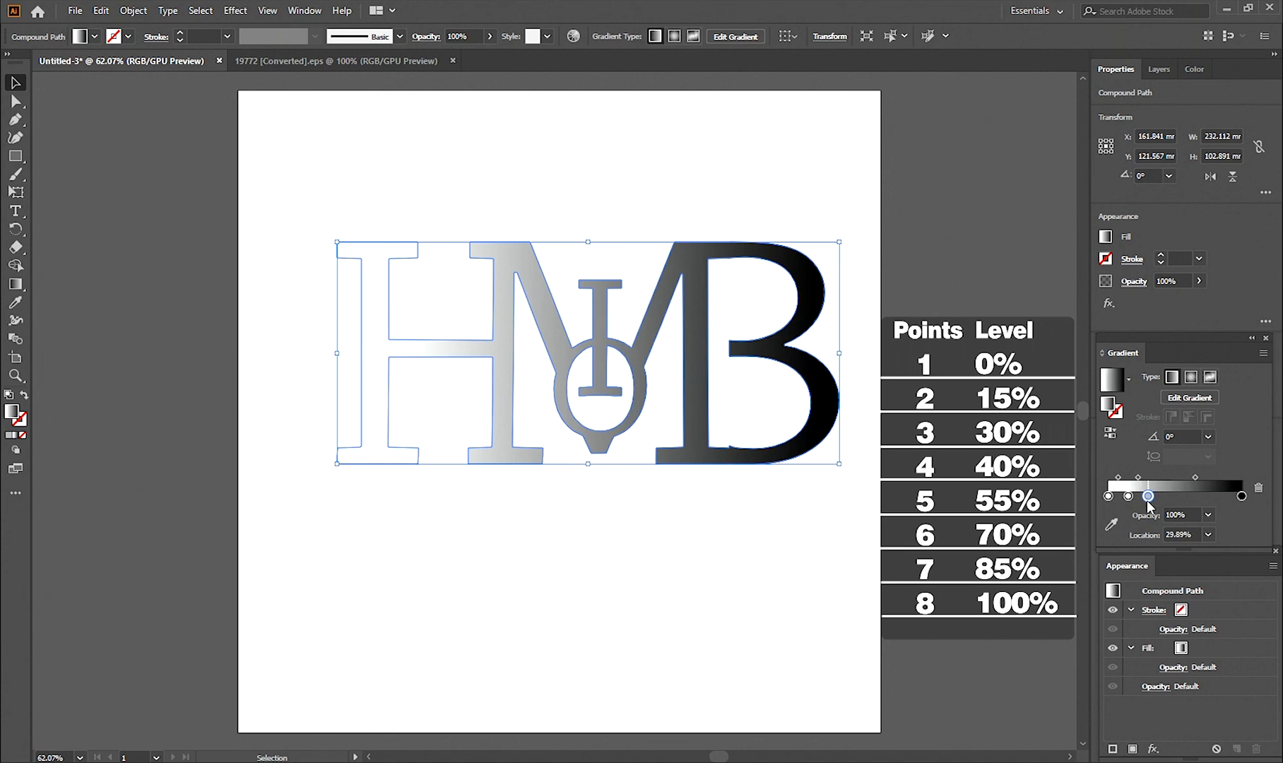
drag(1196, 537, 1186, 535)
text(30)
click(1165, 490)
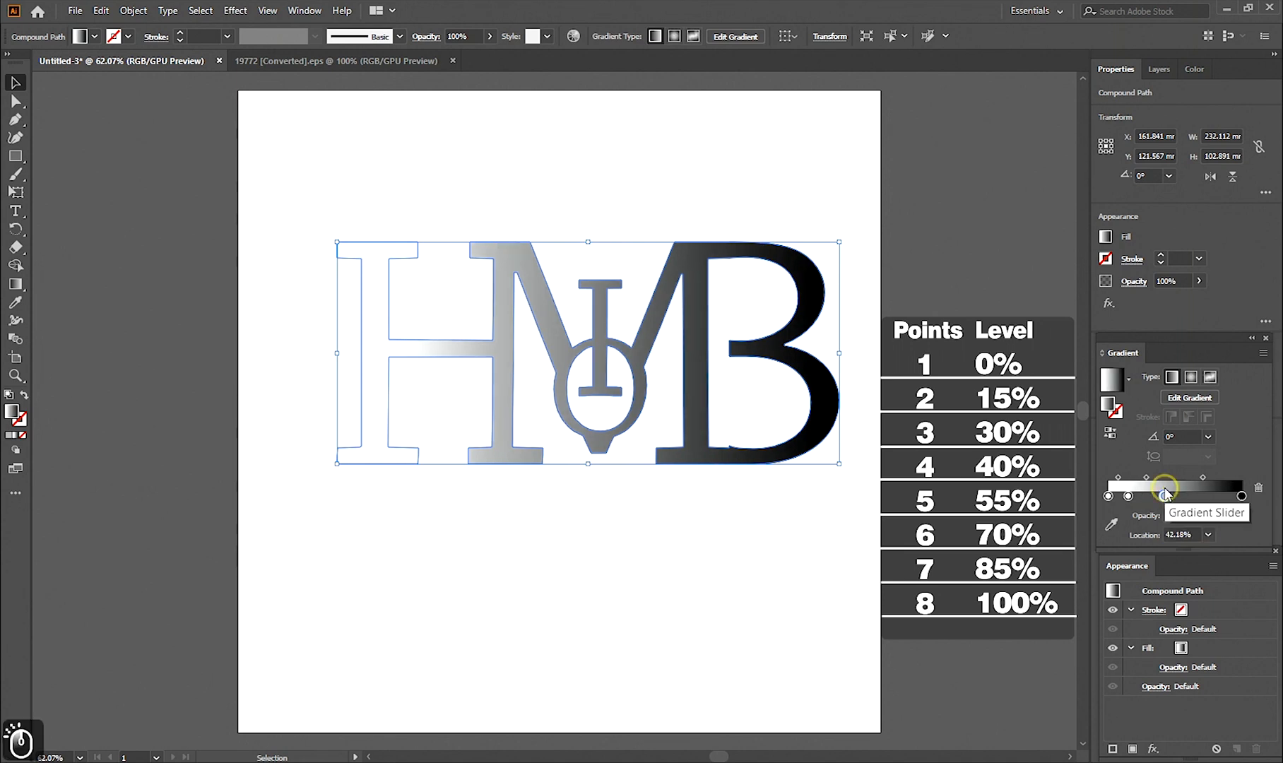
double_click(1188, 533)
text(30)
key(Return)
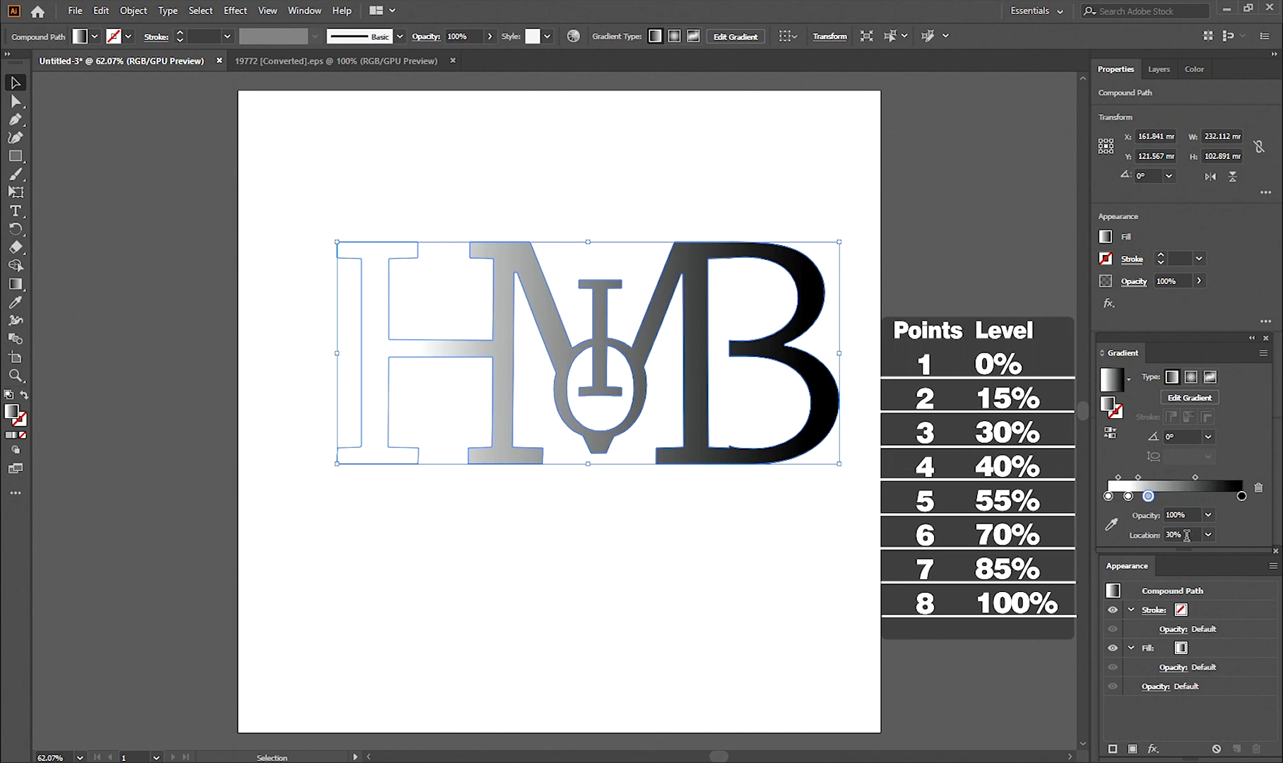
Add a fourth gradient stop and set its location to 40%
click(1187, 535)
drag(1178, 500, 1167, 503)
click(1177, 535)
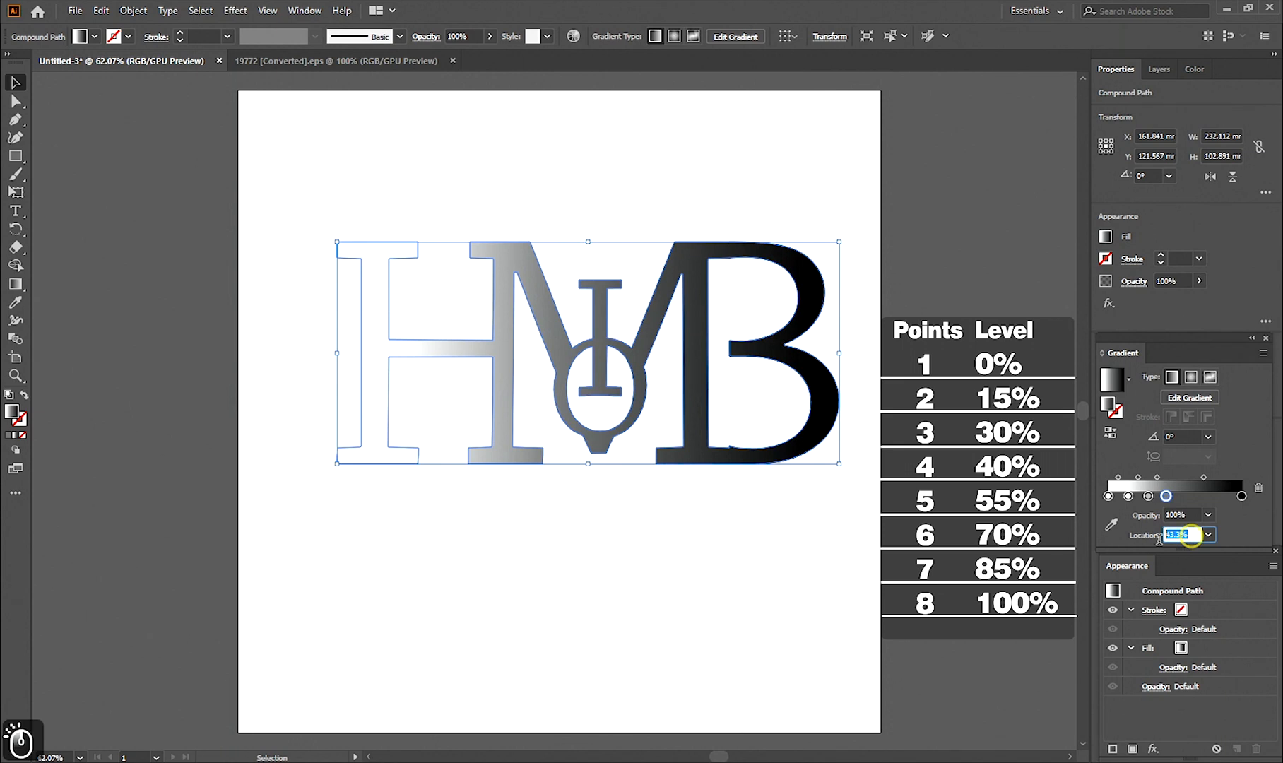
text(40)
Add a fifth gradient stop and set its location to 55%
click(1213, 497)
drag(1212, 500, 1186, 507)
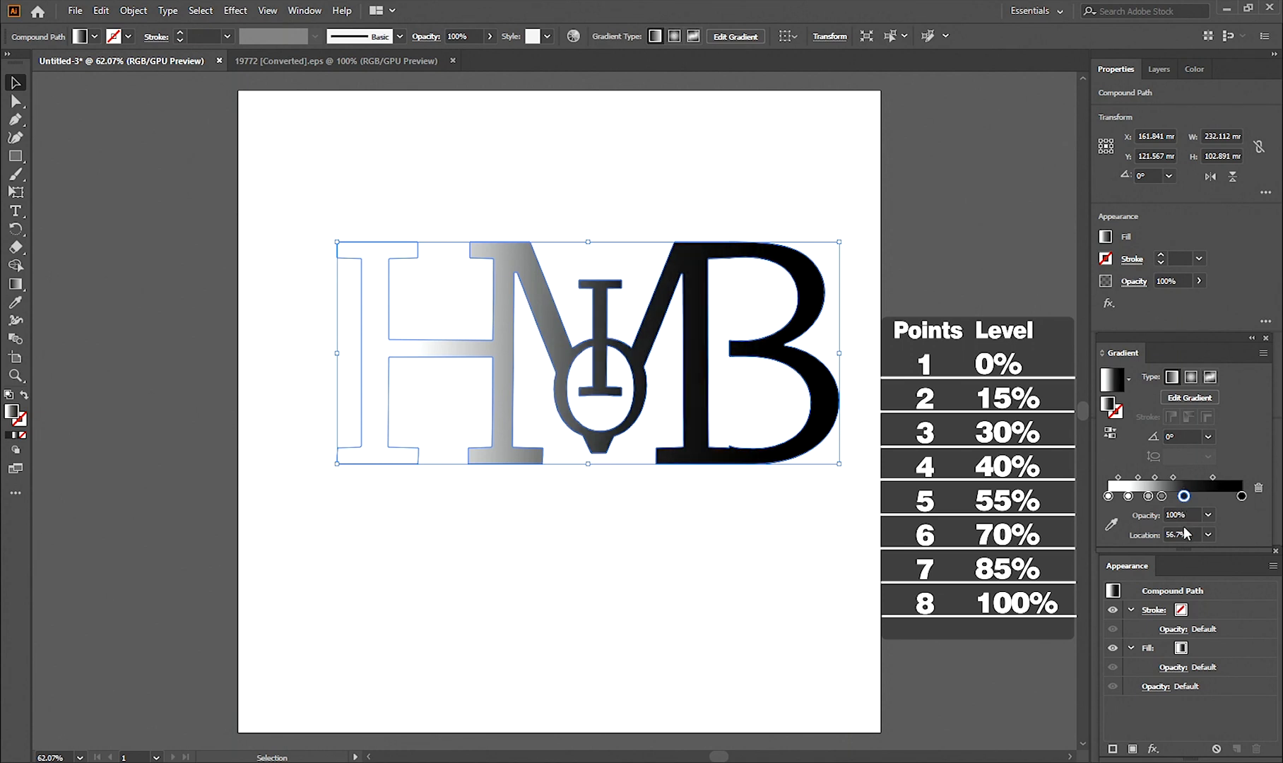
drag(1189, 534, 1166, 535)
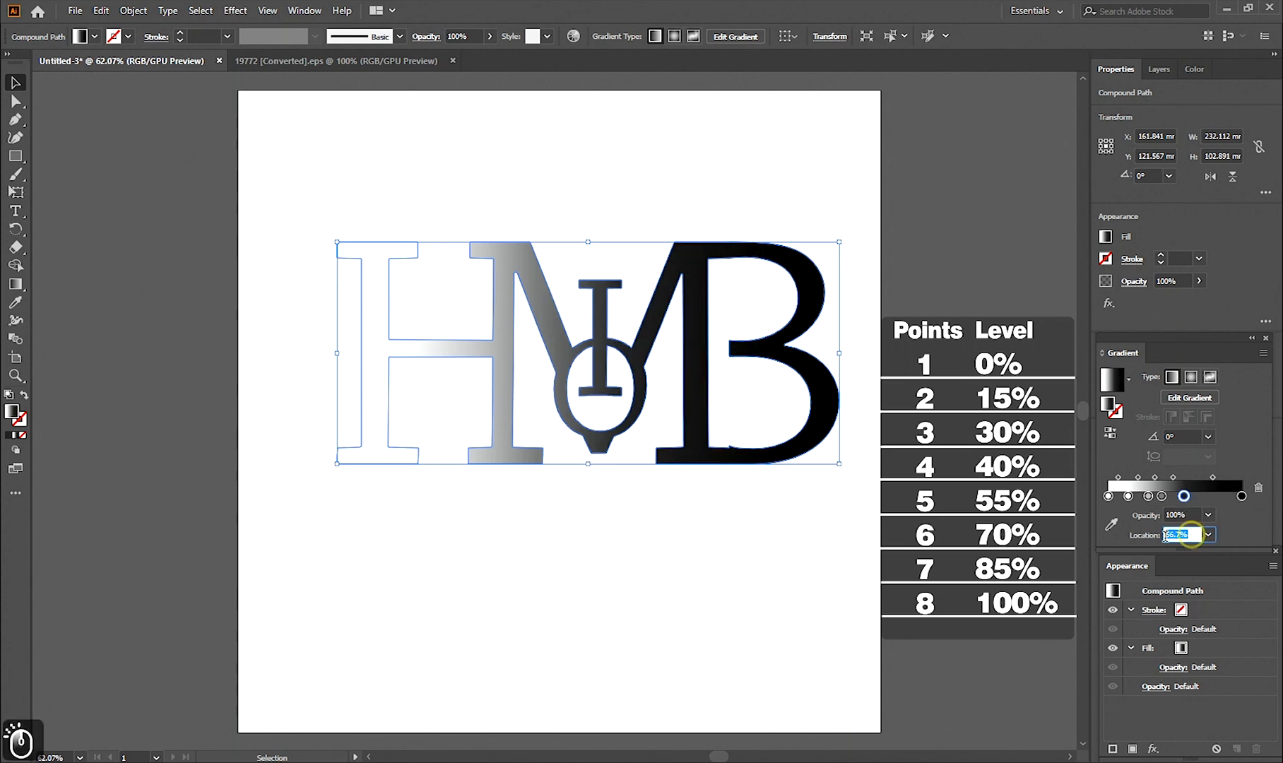
Add a sixth gradient stop and set its location to 70%
click(1214, 499)
drag(1215, 500, 1223, 504)
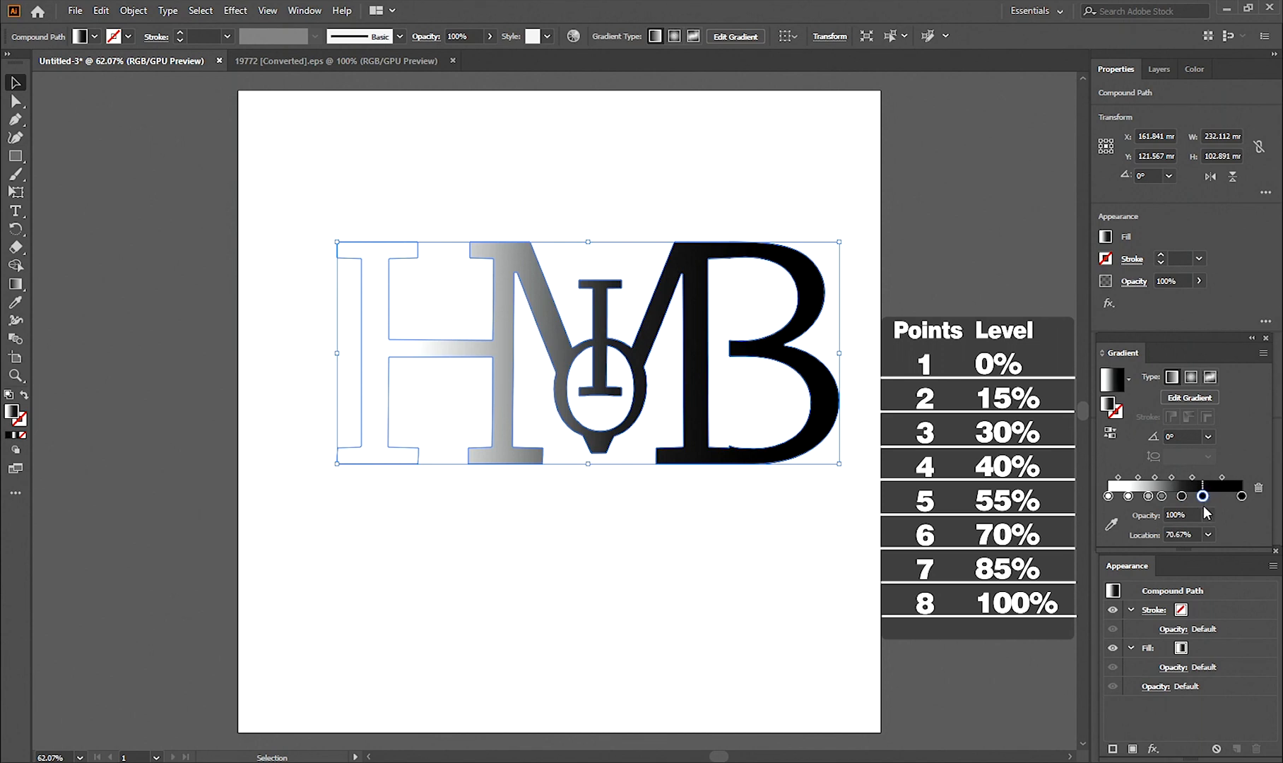
click(1178, 535)
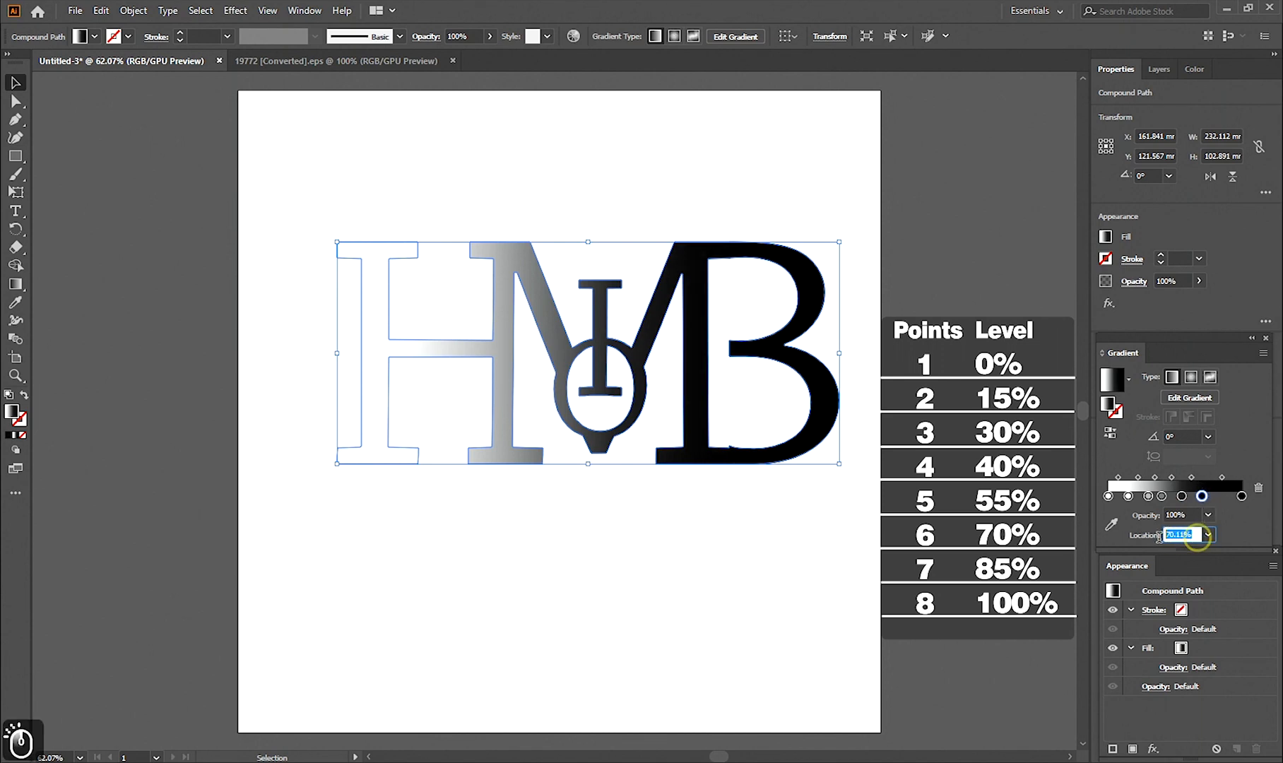
text(70)
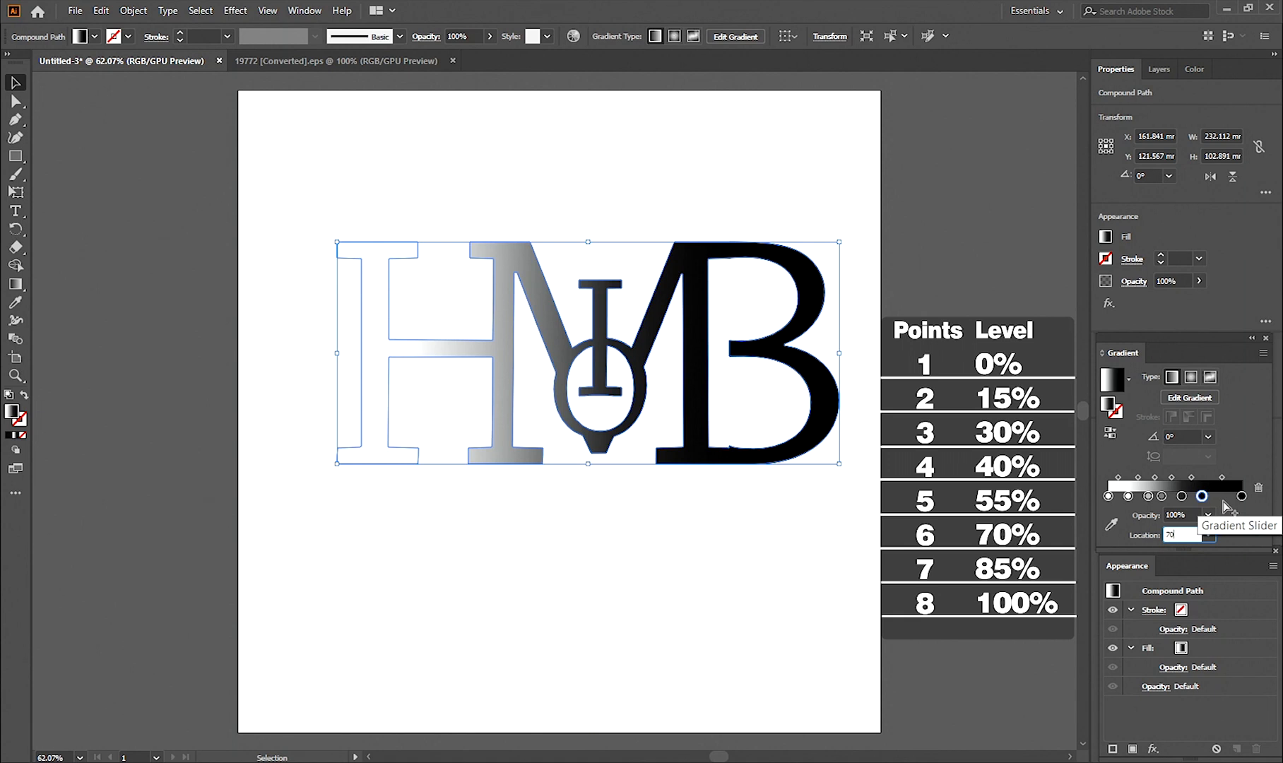
Add a seventh gradient stop and set its location to 85%
click(1221, 498)
click(1193, 535)
text(85)
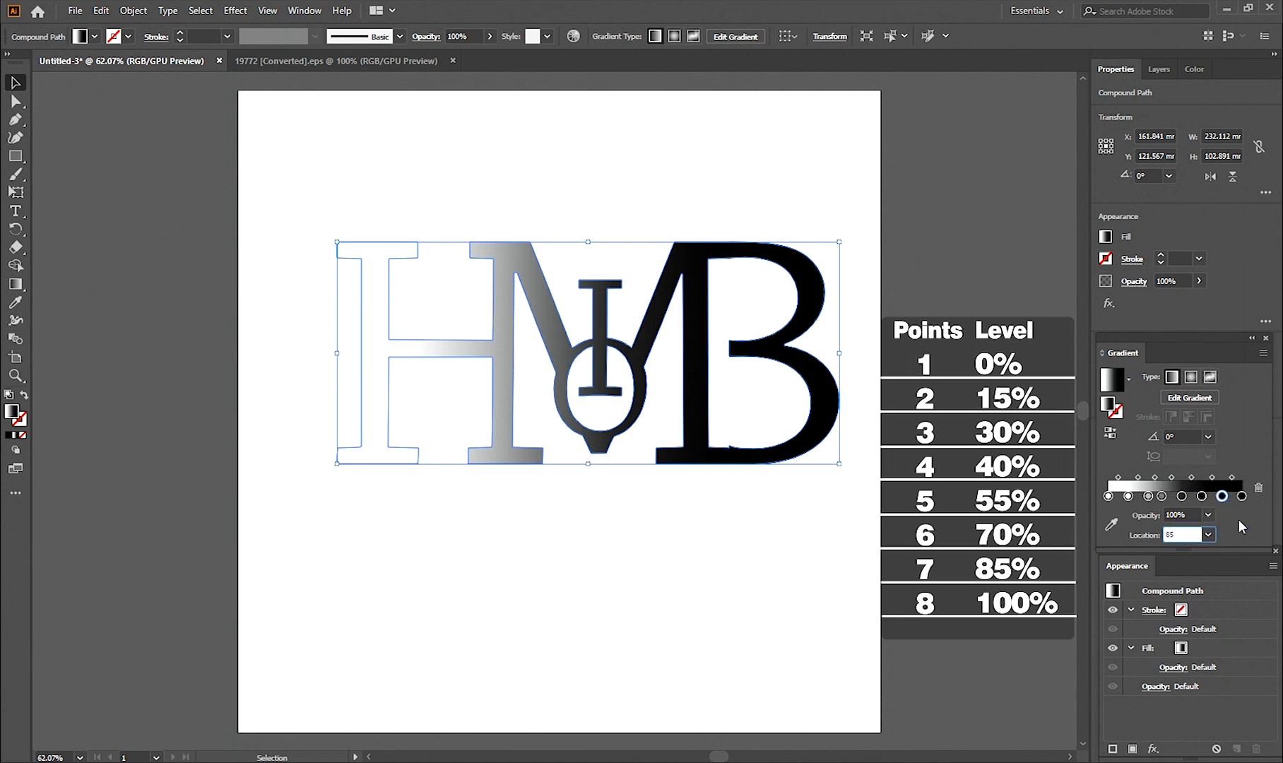
key(Return)
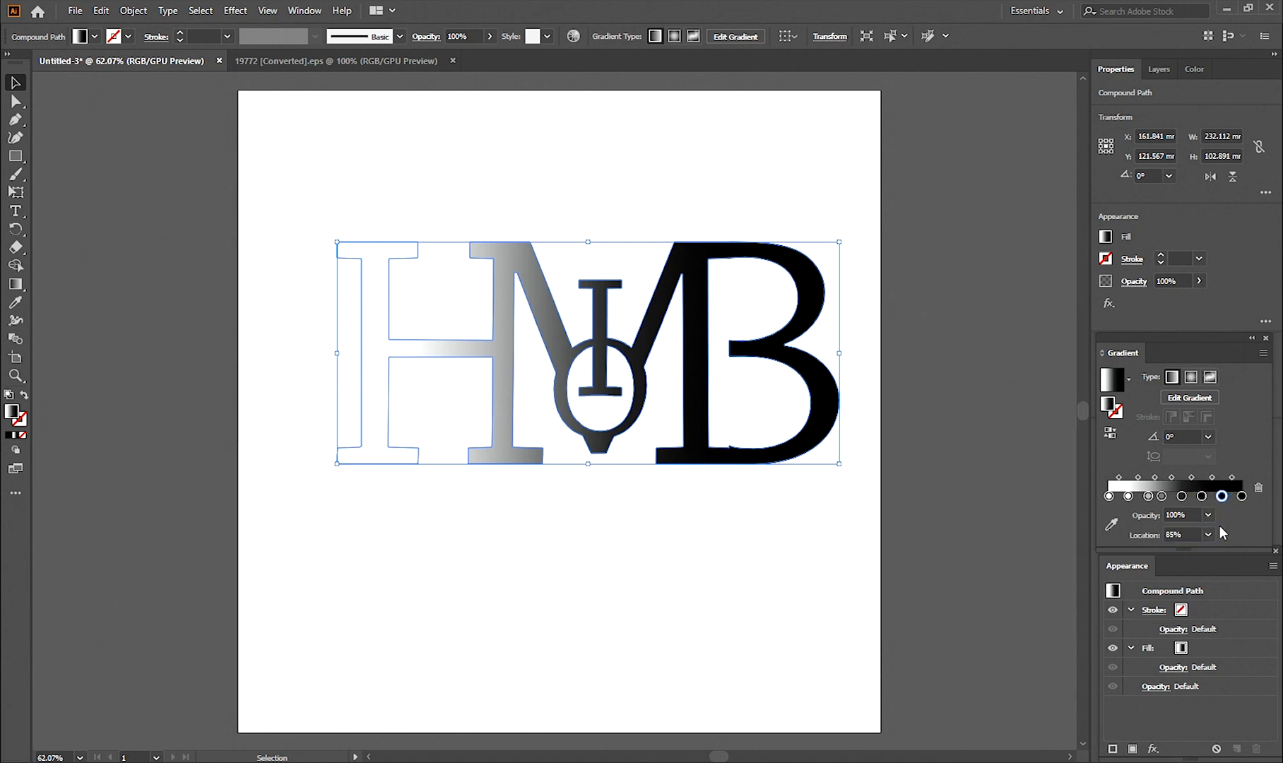
Set the gradient angle to 90° and colour the first stop orange with R 255, G 146, B 40
click(1208, 436)
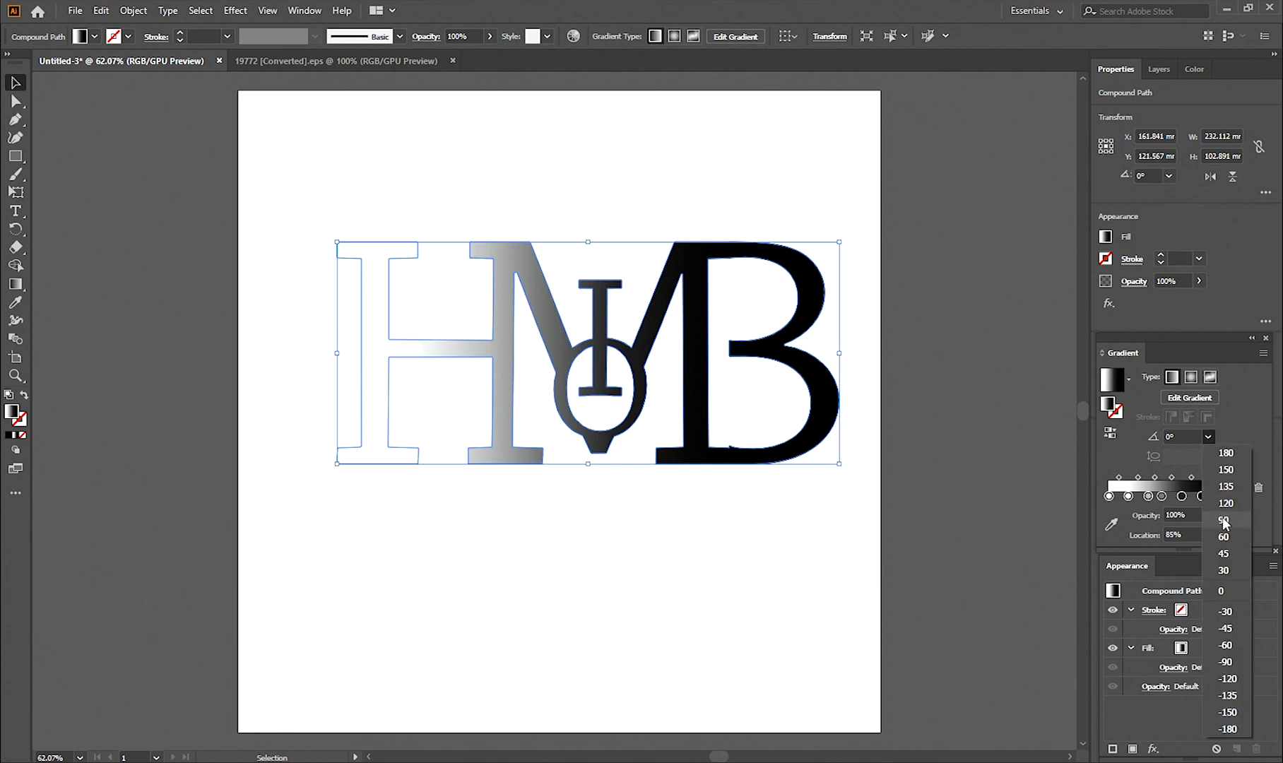
double_click(1109, 496)
click(1210, 551)
text(255)
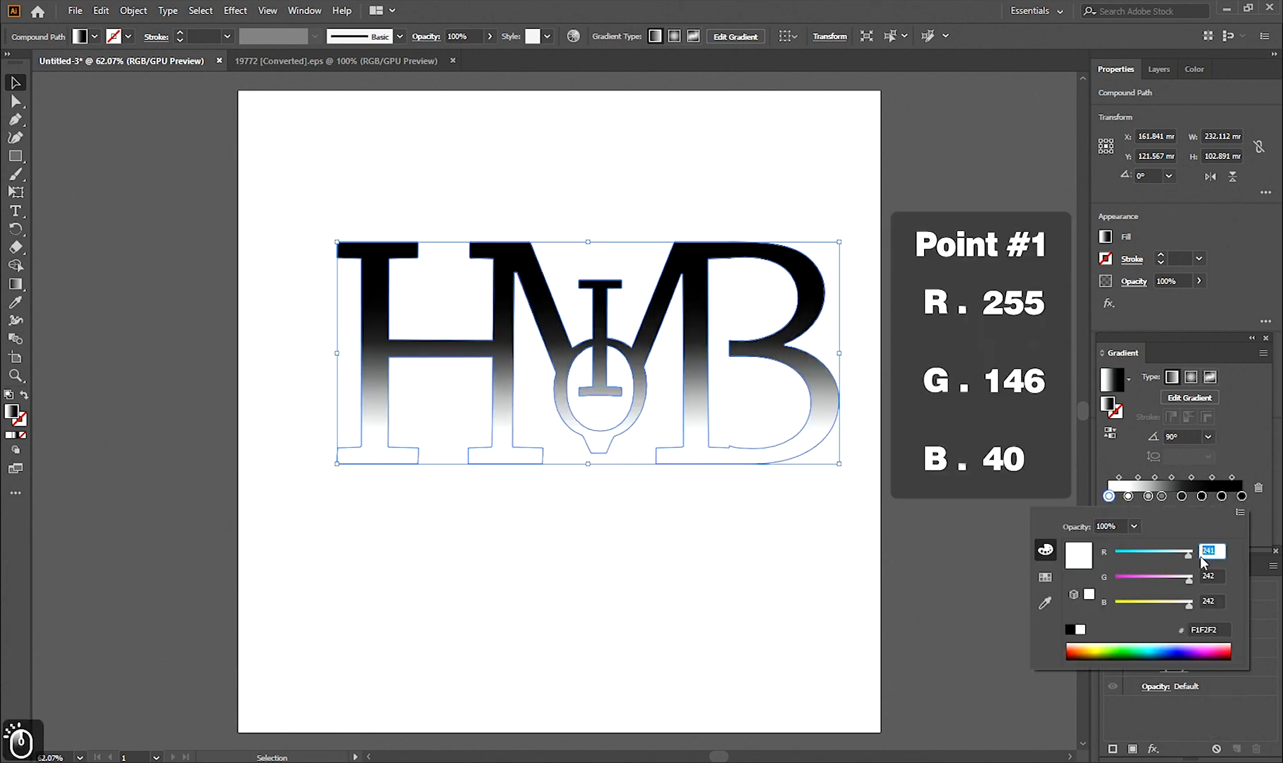
drag(1221, 577, 1203, 602)
text(140)
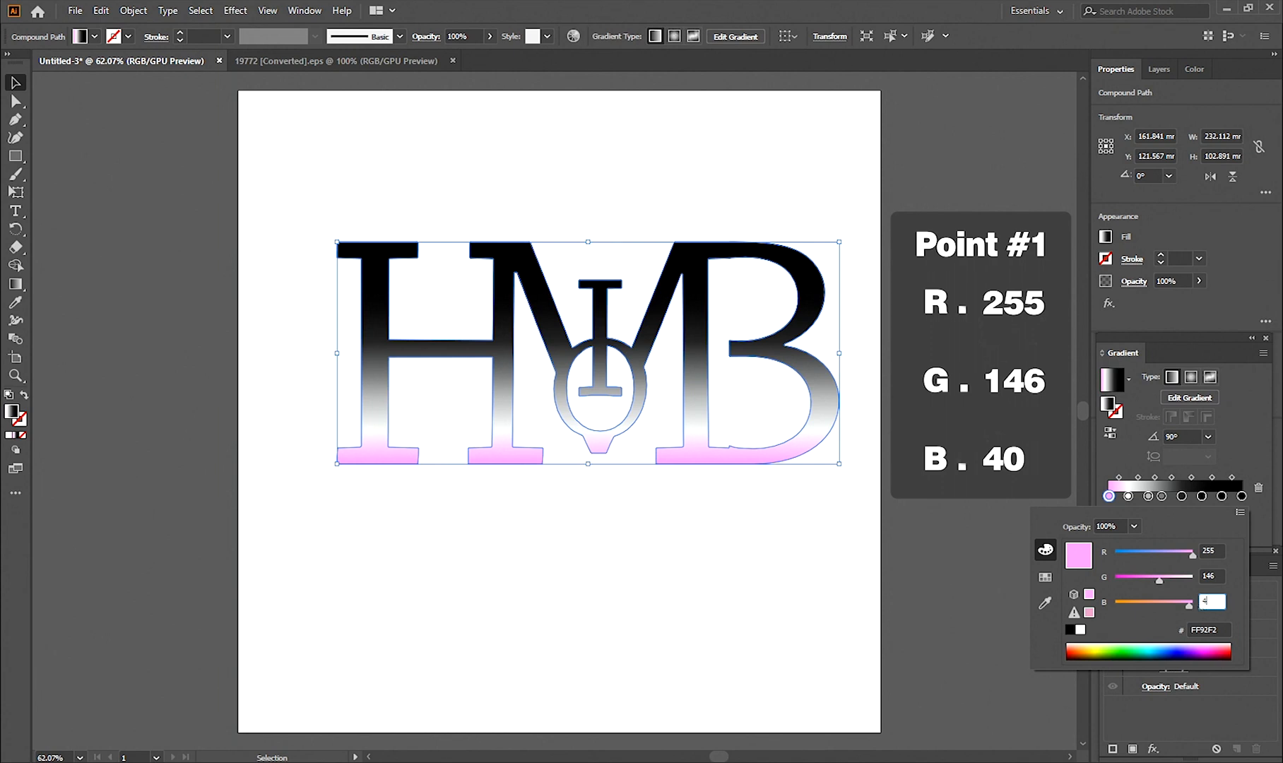
key(Return)
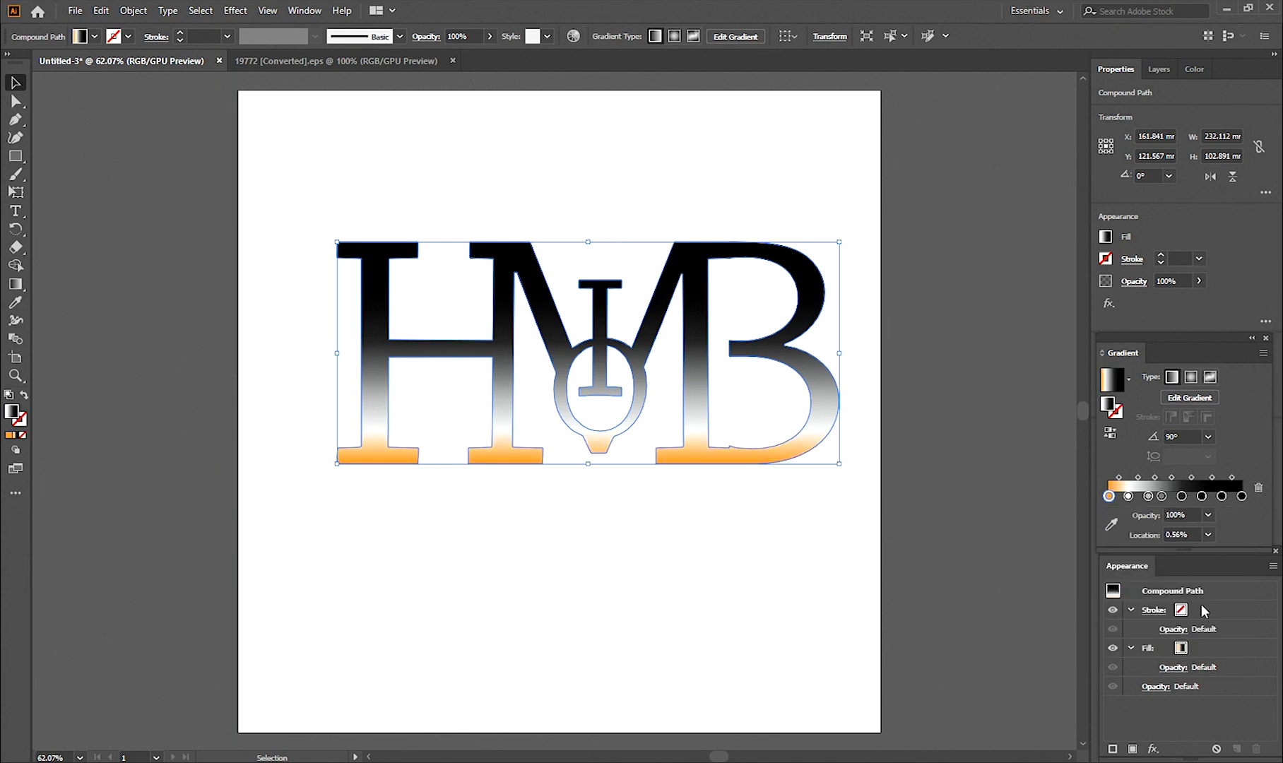
Colour the second gradient stop, at 15%, dark brown with R 134, G 91, B 17
click(1128, 496)
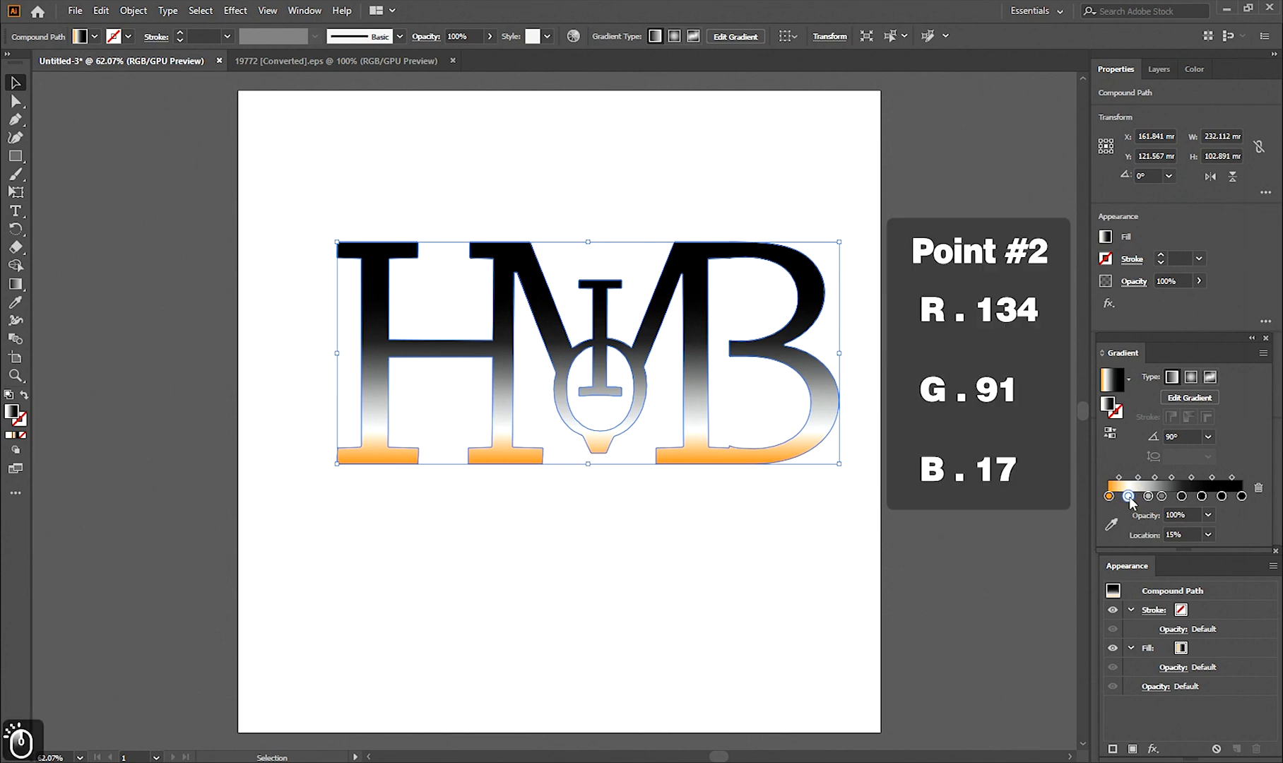
double_click(1129, 497)
click(1222, 550)
text(134)
click(1201, 577)
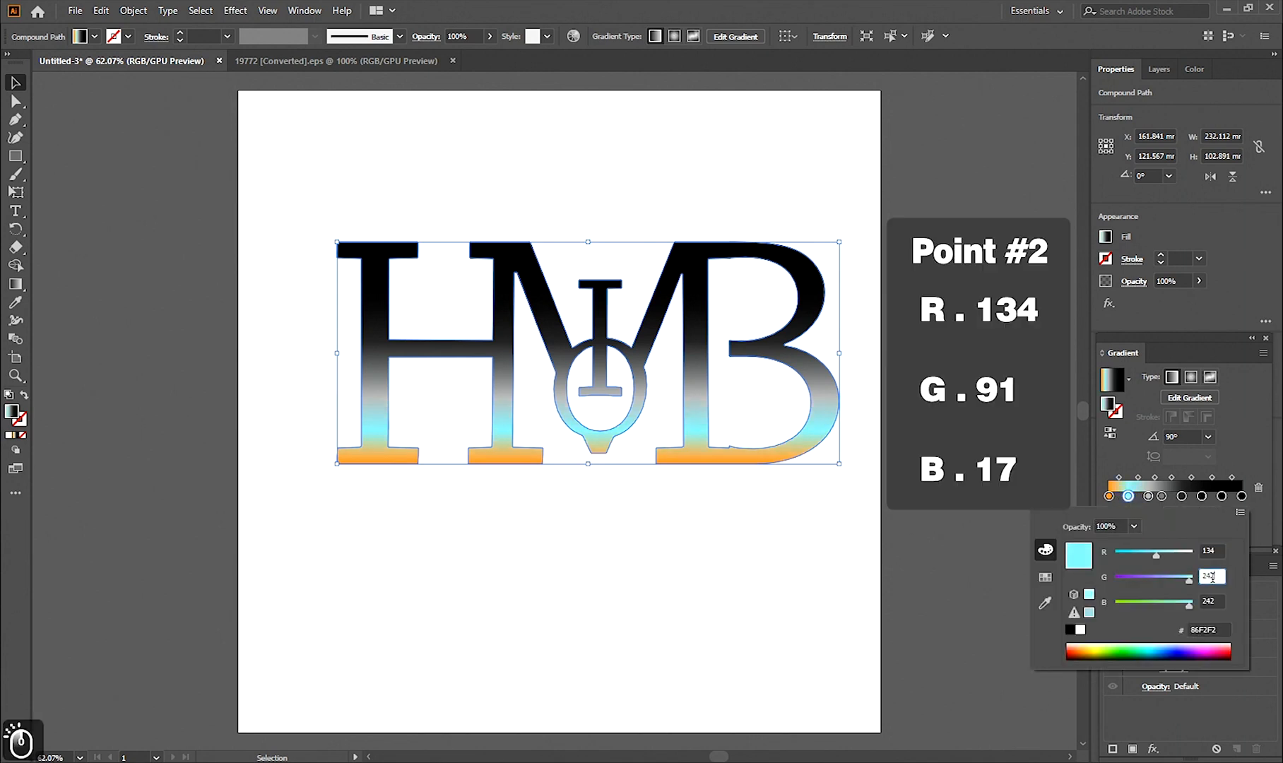
text(91)
click(1213, 599)
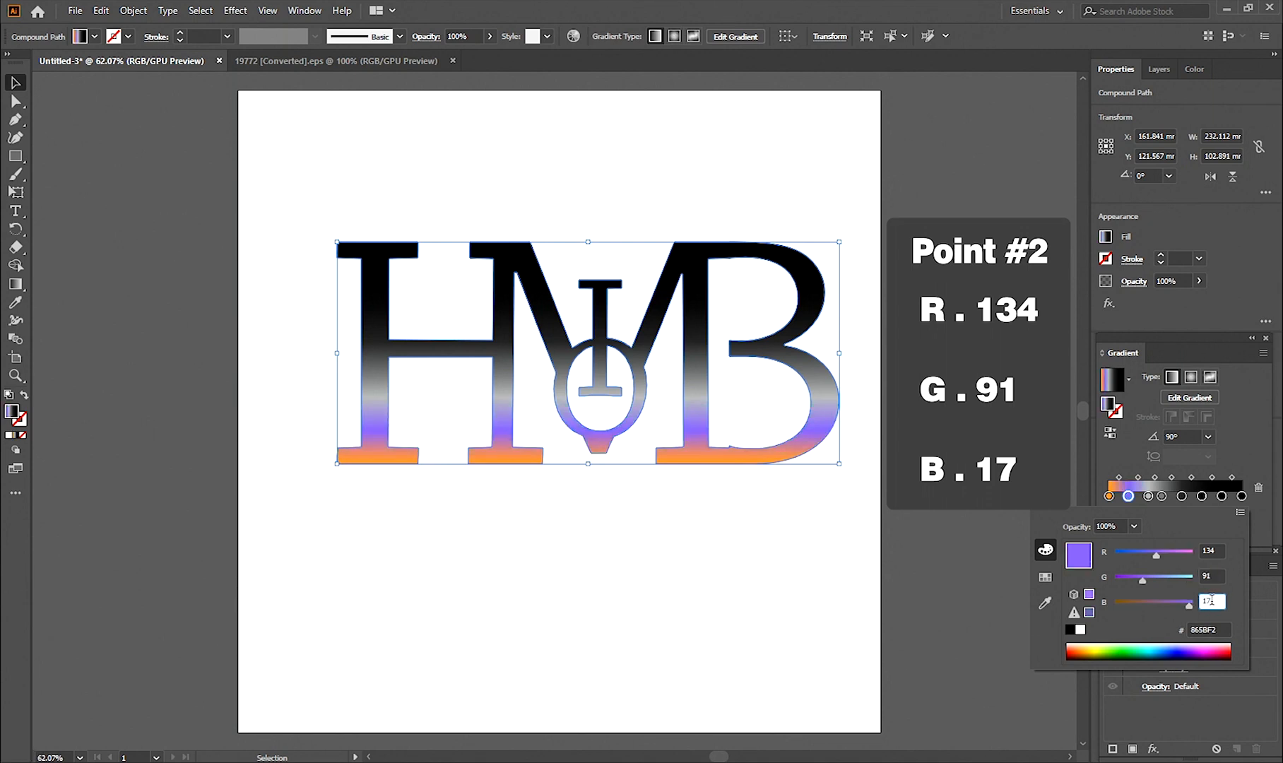
text(17)
key(Return)
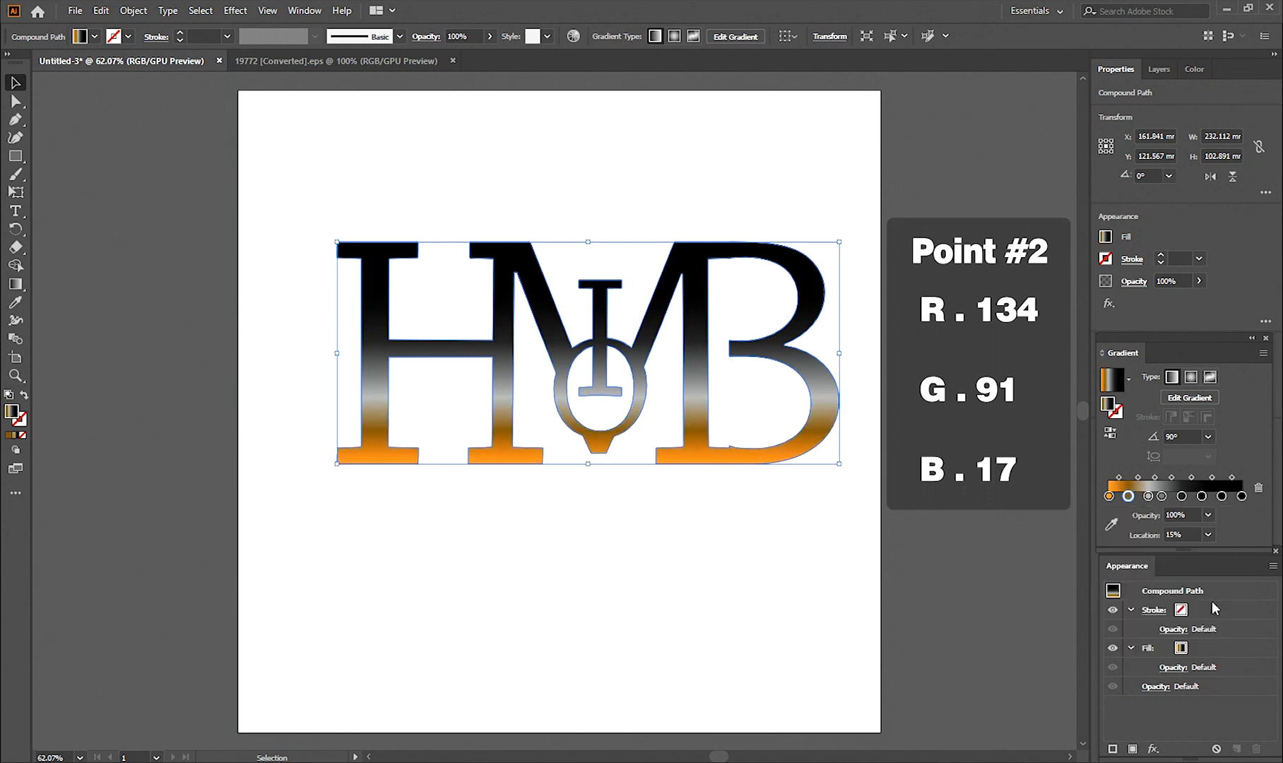
Colour the third gradient stop, at 30%, gold with R 231, G 184, B 70
double_click(1149, 496)
click(1201, 552)
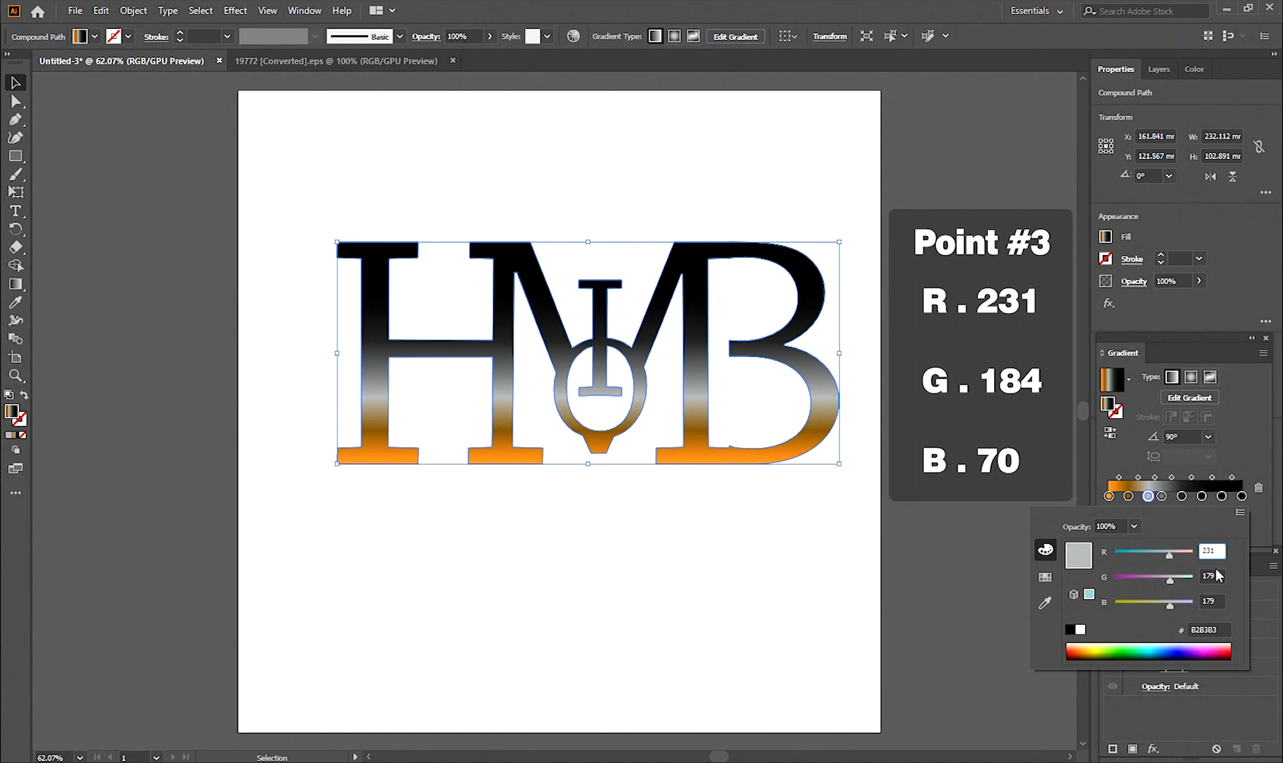
click(1212, 576)
text(184)
click(1212, 601)
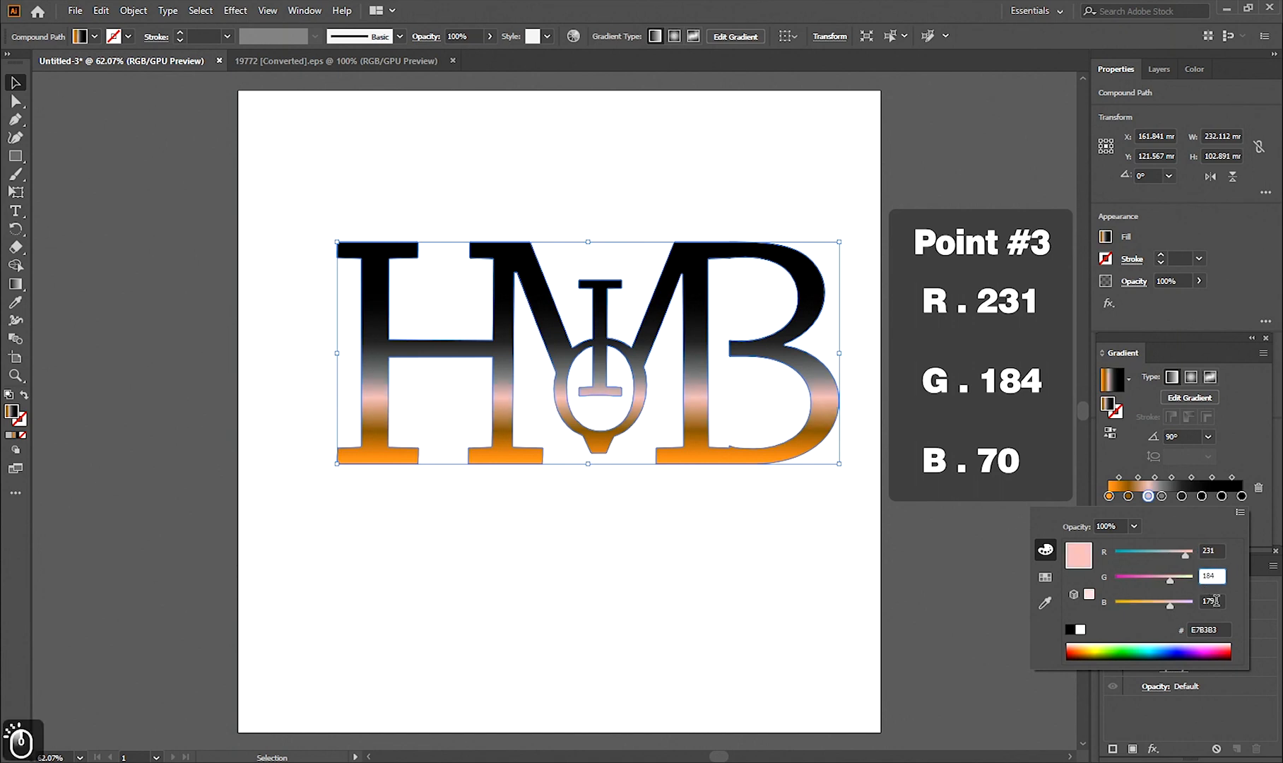
text(70)
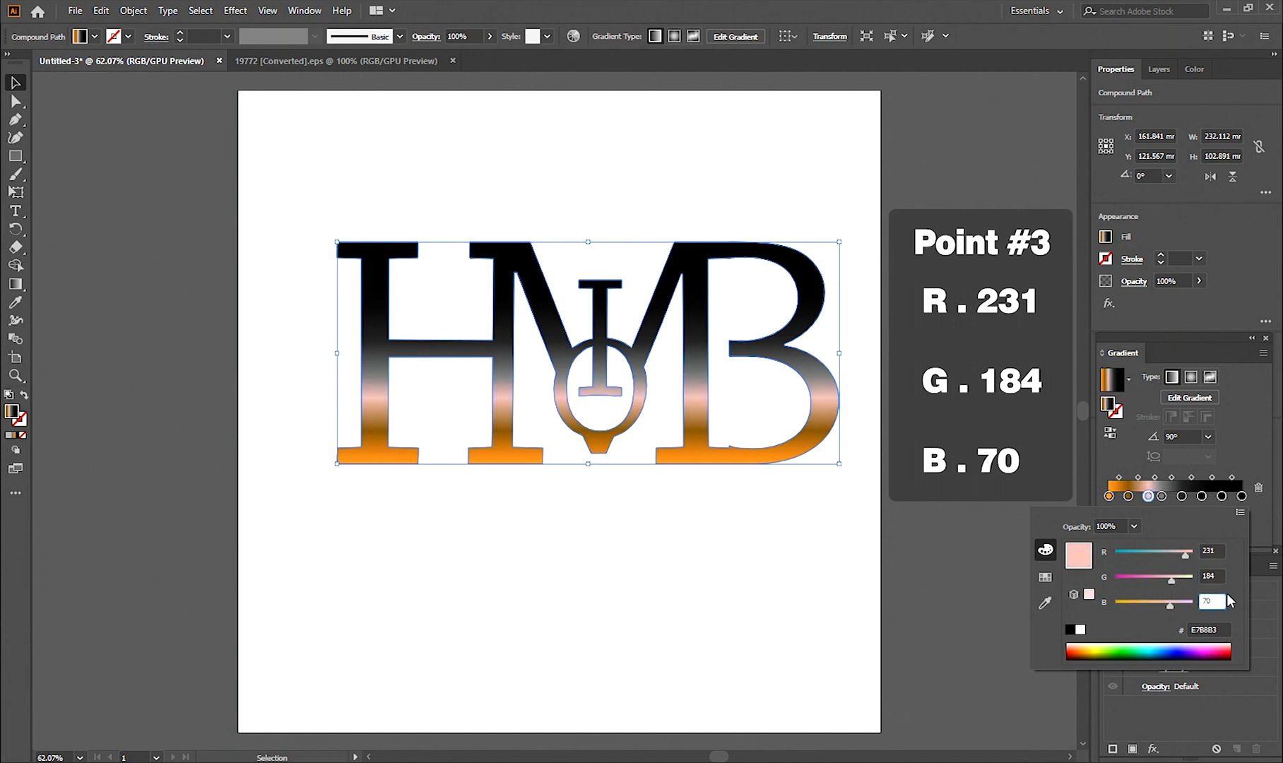
key(Return)
Colour the fourth gradient stop, at 40%, light yellow with R 255, G 236, B 122
double_click(1161, 496)
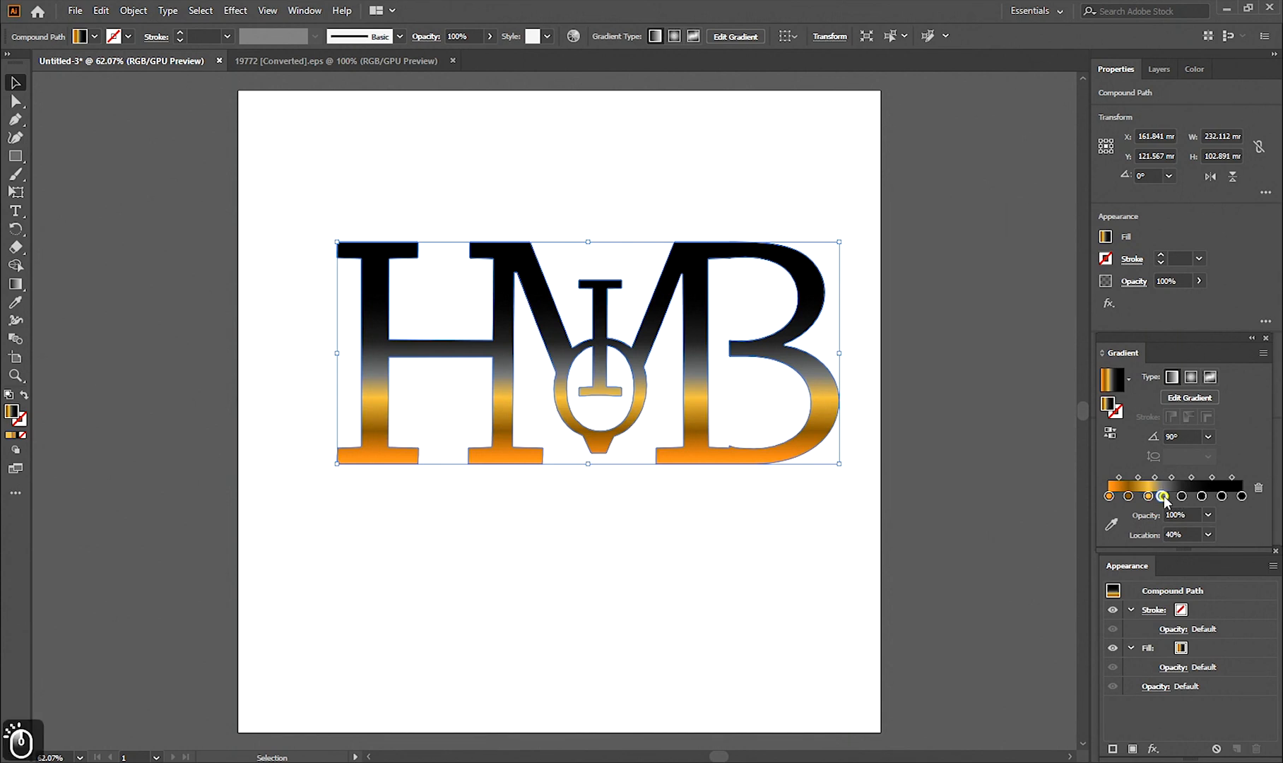
click(1212, 550)
text(255)
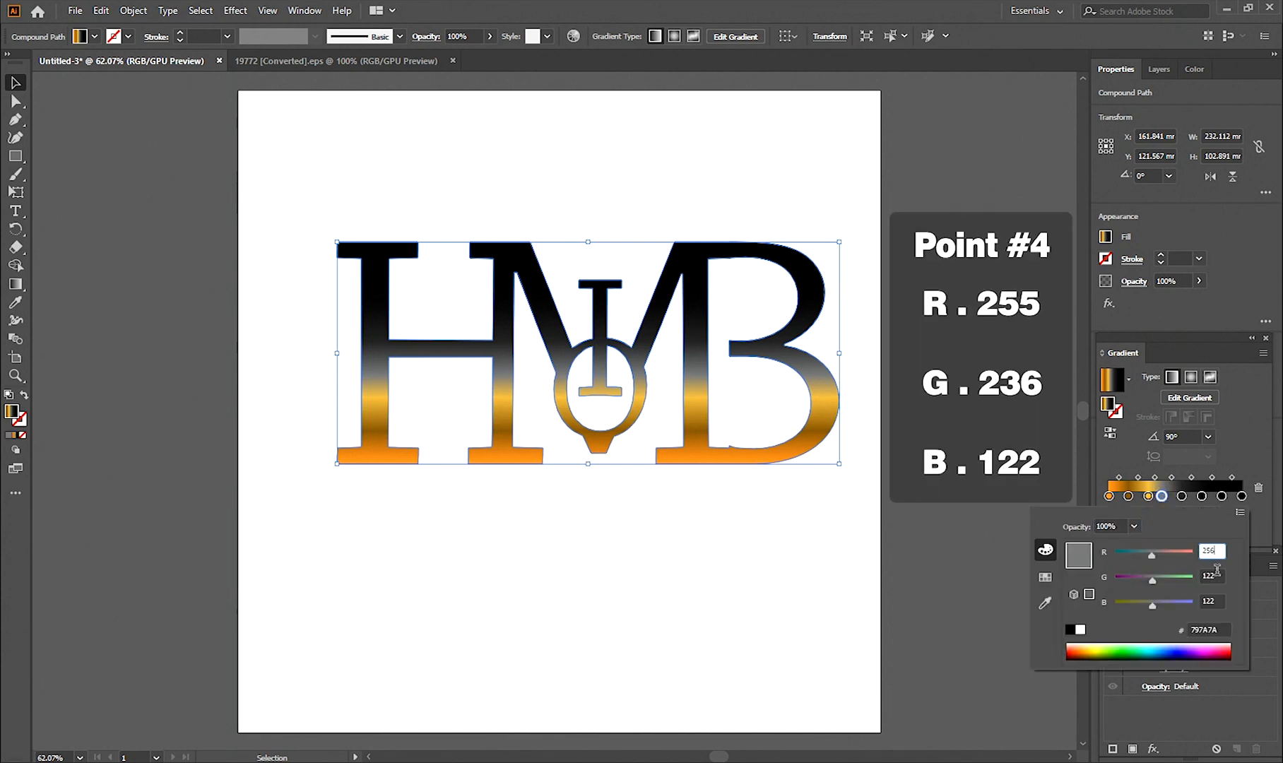
drag(1217, 576, 1195, 576)
text(236)
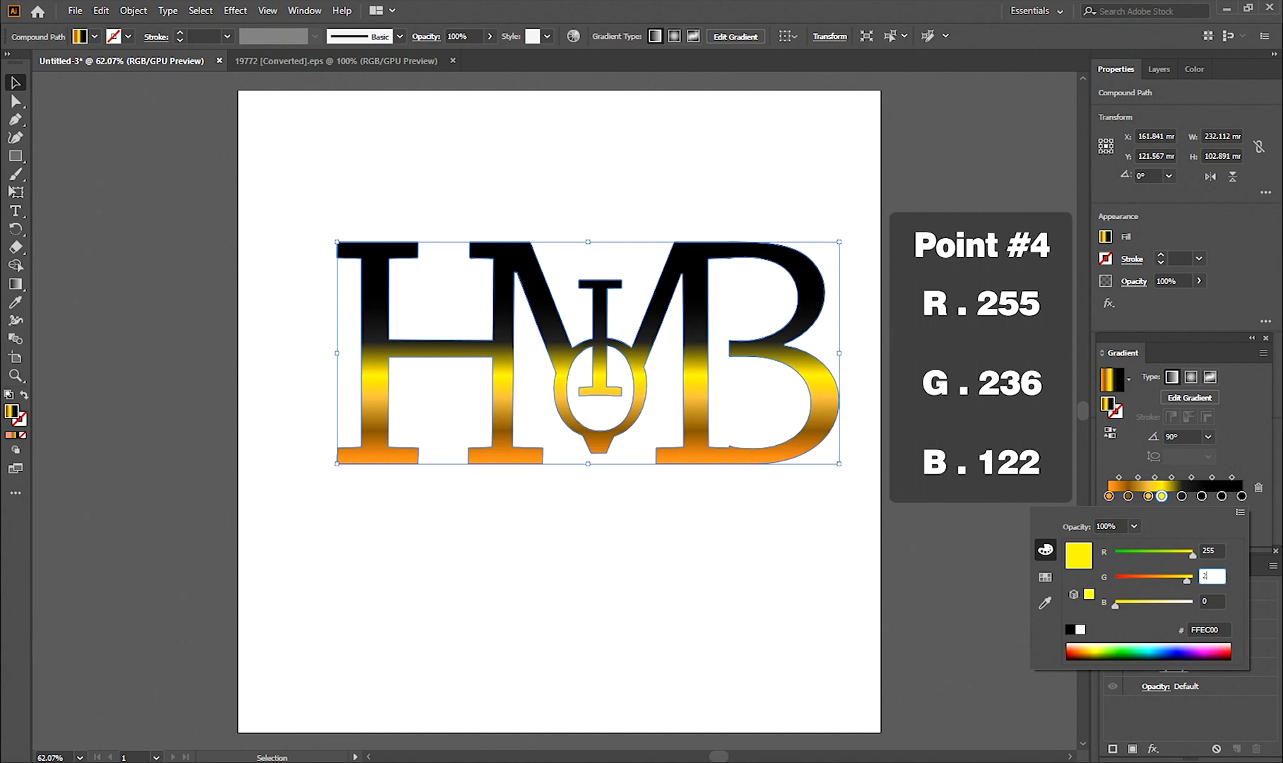
click(1223, 600)
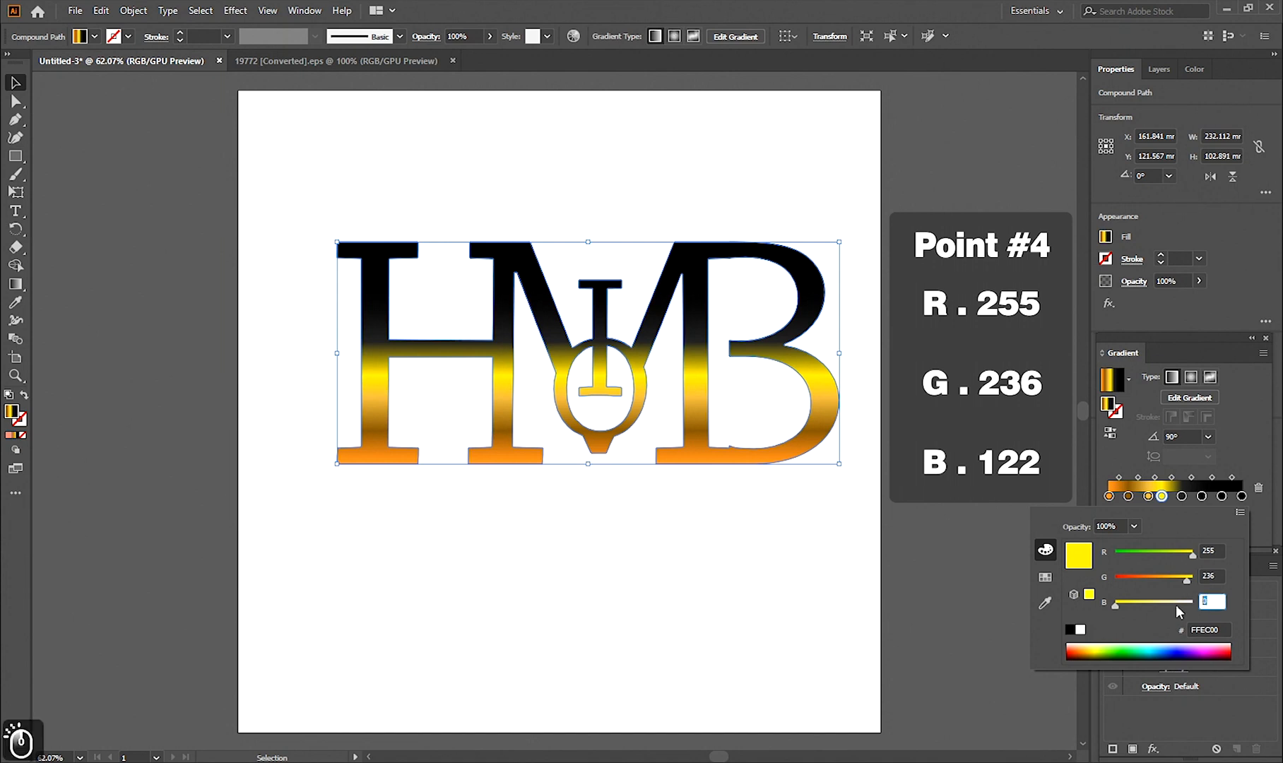
key(Return)
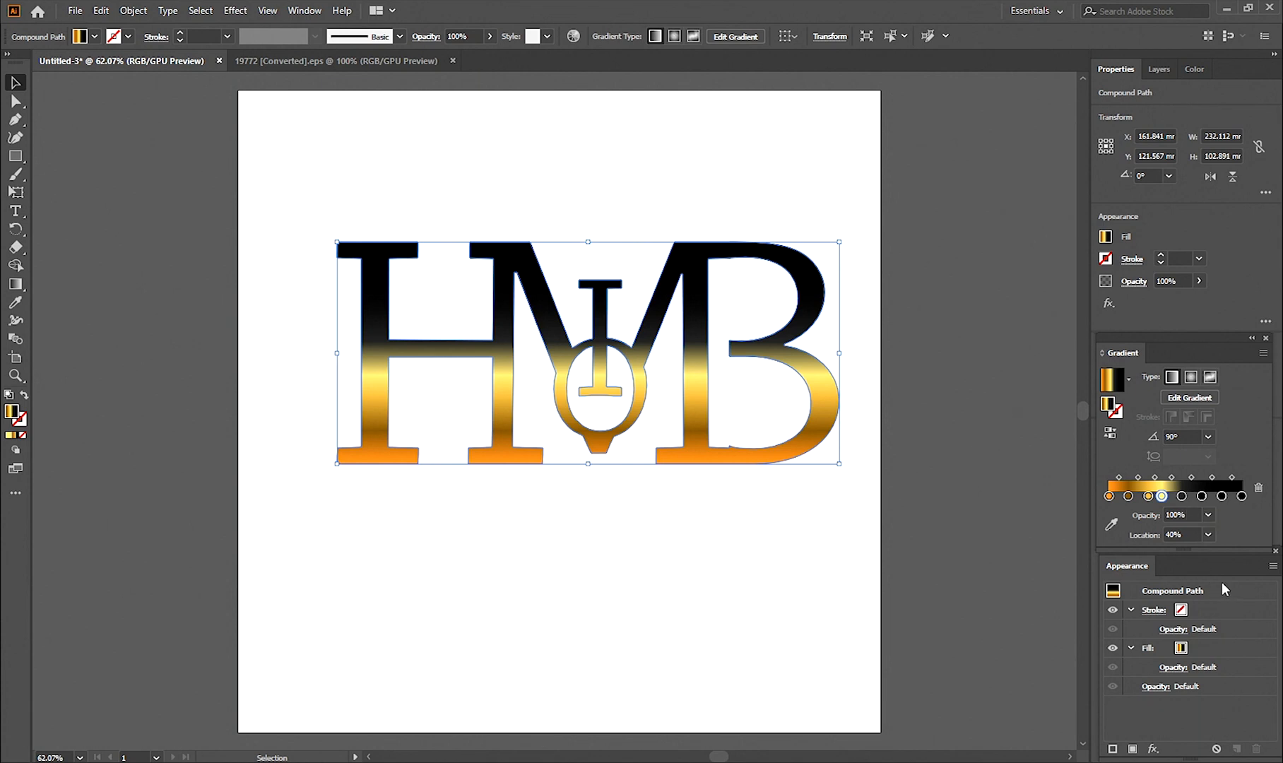
Colour the fifth gradient stop, at 55%, gold with R 231, G 184, B 70
double_click(1181, 496)
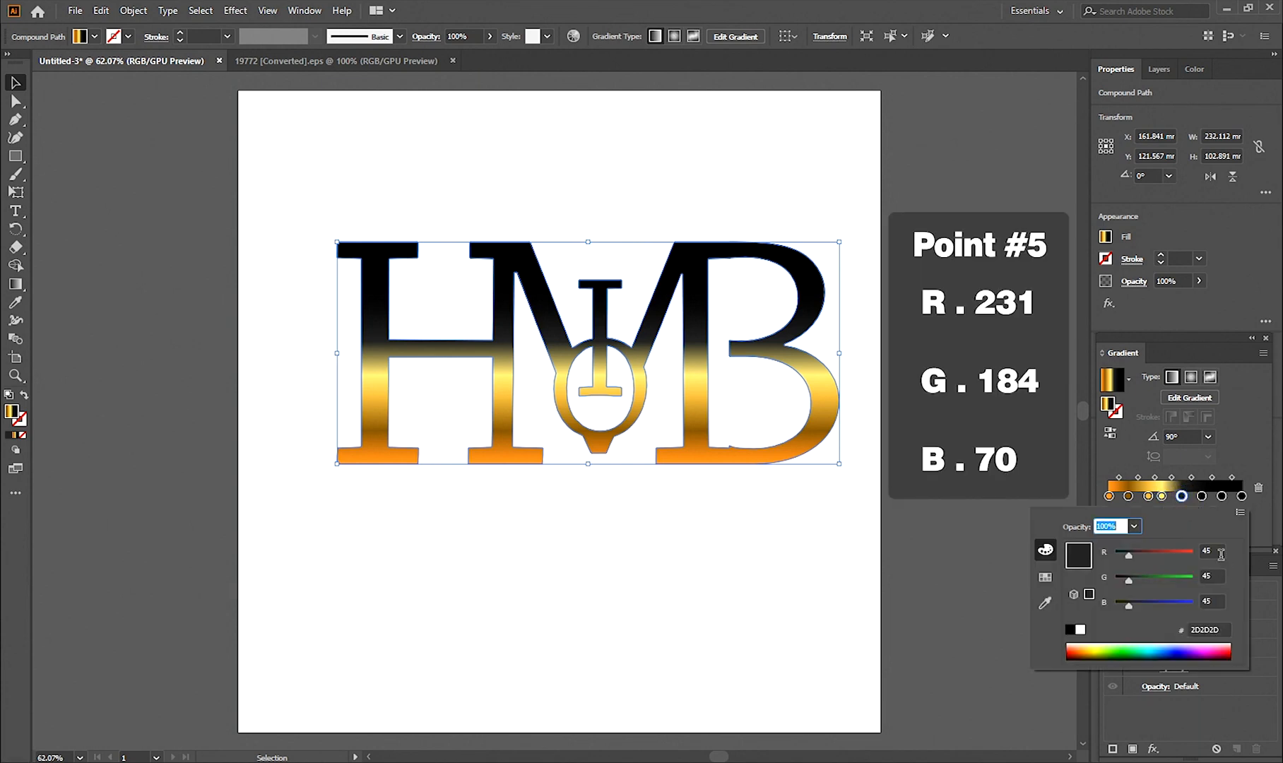
text(231)
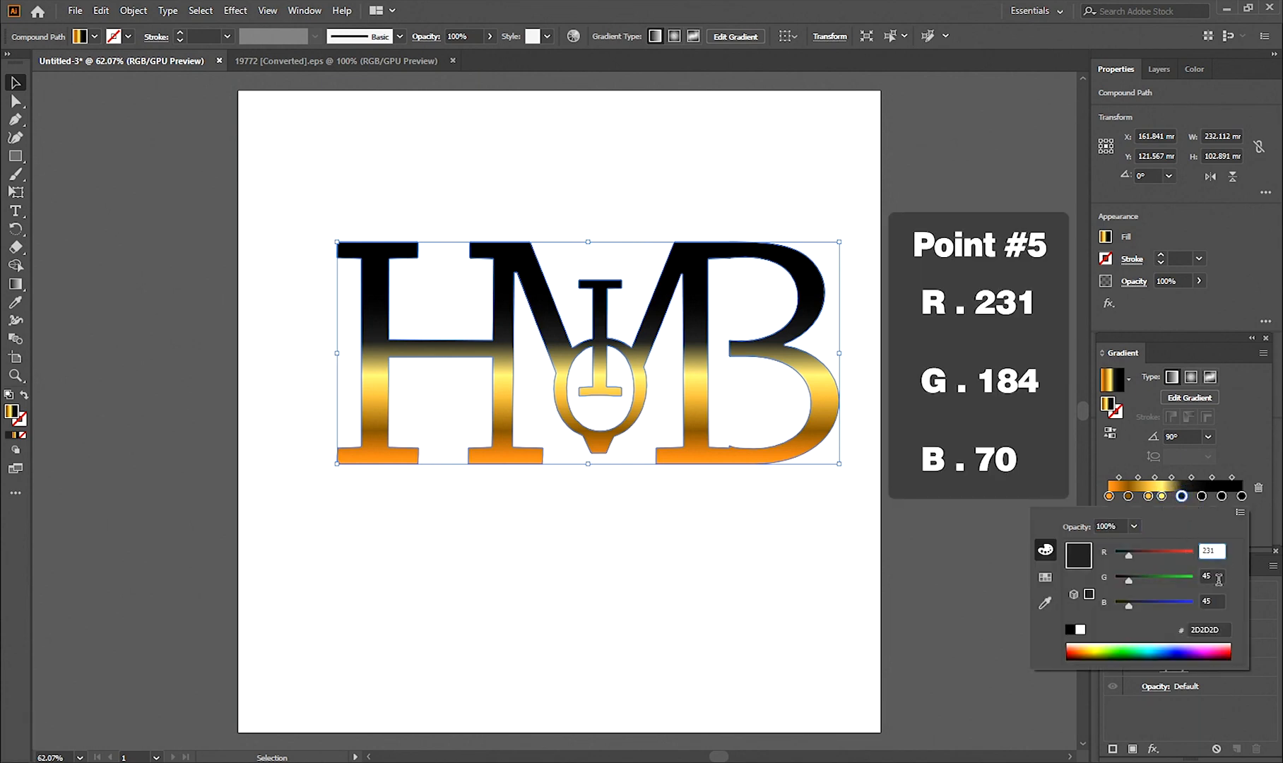
key(Tab)
text(184)
click(1213, 598)
text(7)
key(Return)
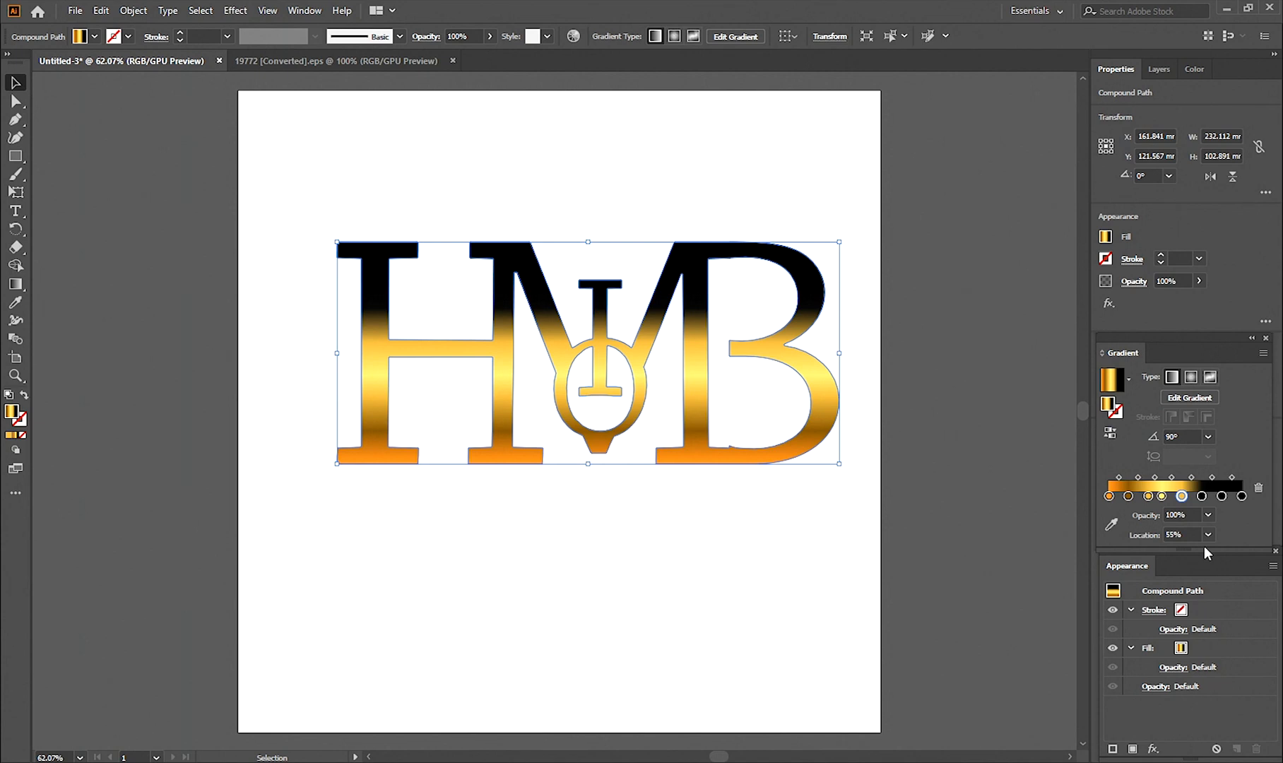
Colour the sixth gradient stop, at 70%, dark gold with R 206, G 151, B 40
double_click(1202, 497)
click(1201, 551)
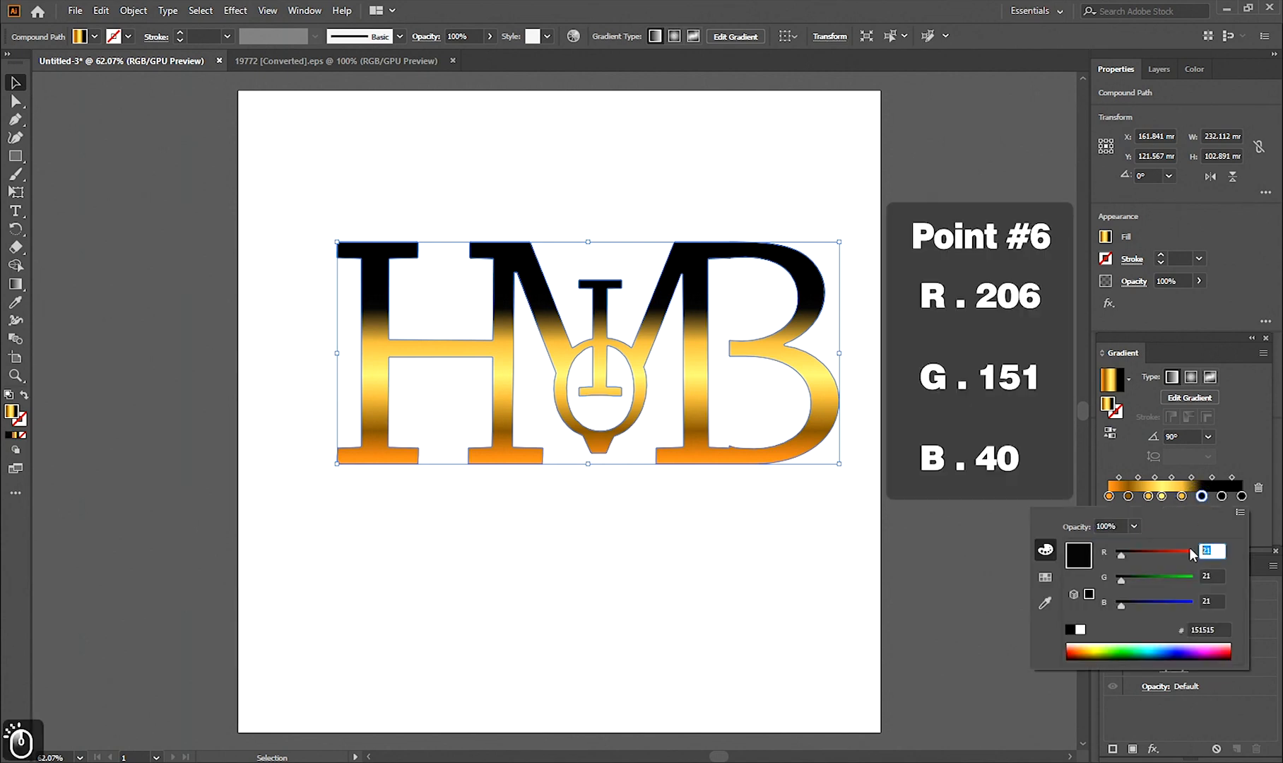
click(1212, 576)
text(1)
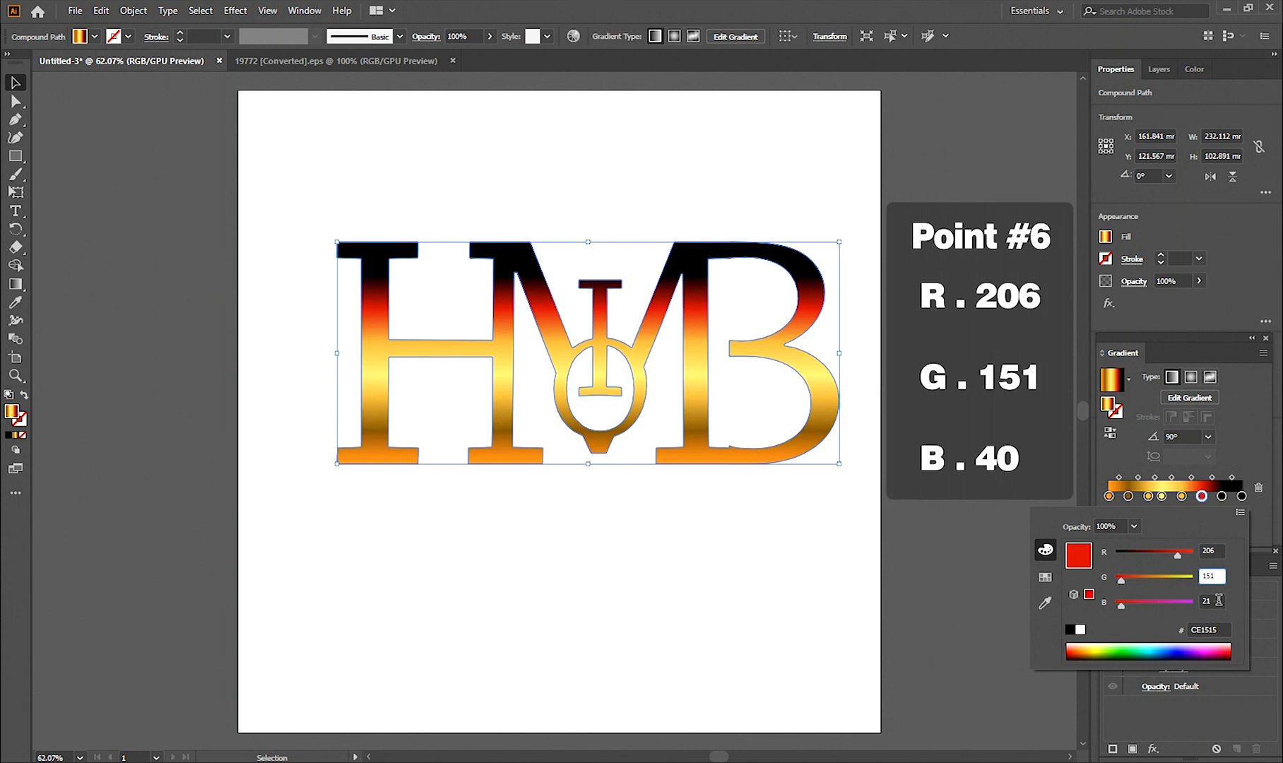
click(1219, 600)
text(40)
key(Return)
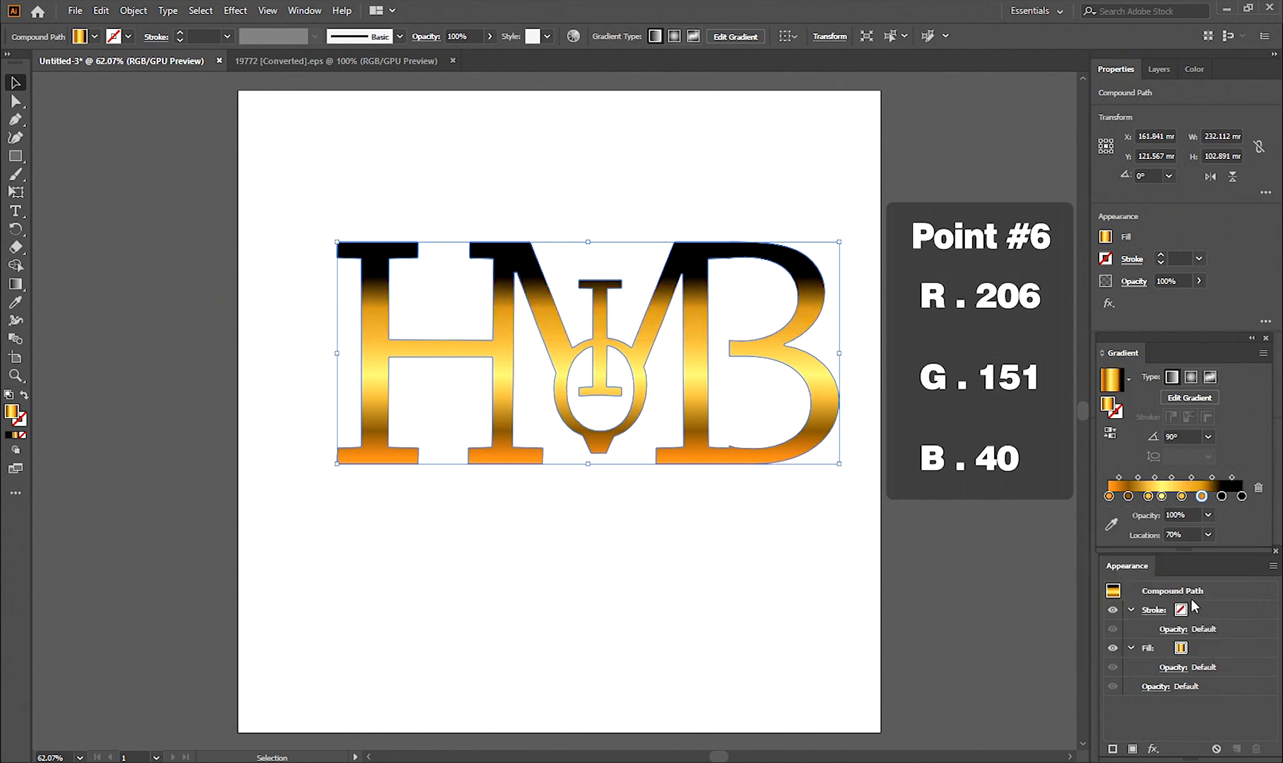
Colour the seventh gradient stop, at 85%, pale yellow with R 255, G 225, B 115
double_click(1222, 496)
click(1201, 550)
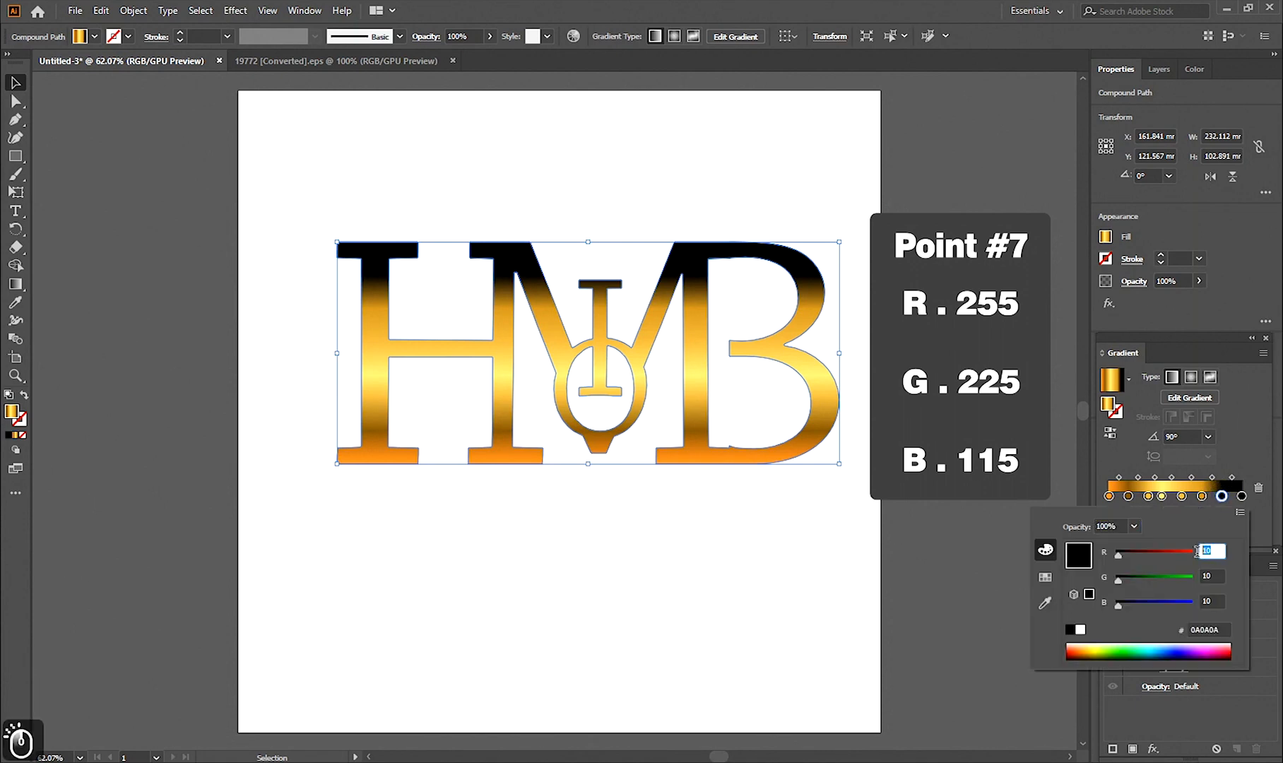
text(255)
click(1212, 577)
text(225)
click(1224, 601)
text(15)
key(Return)
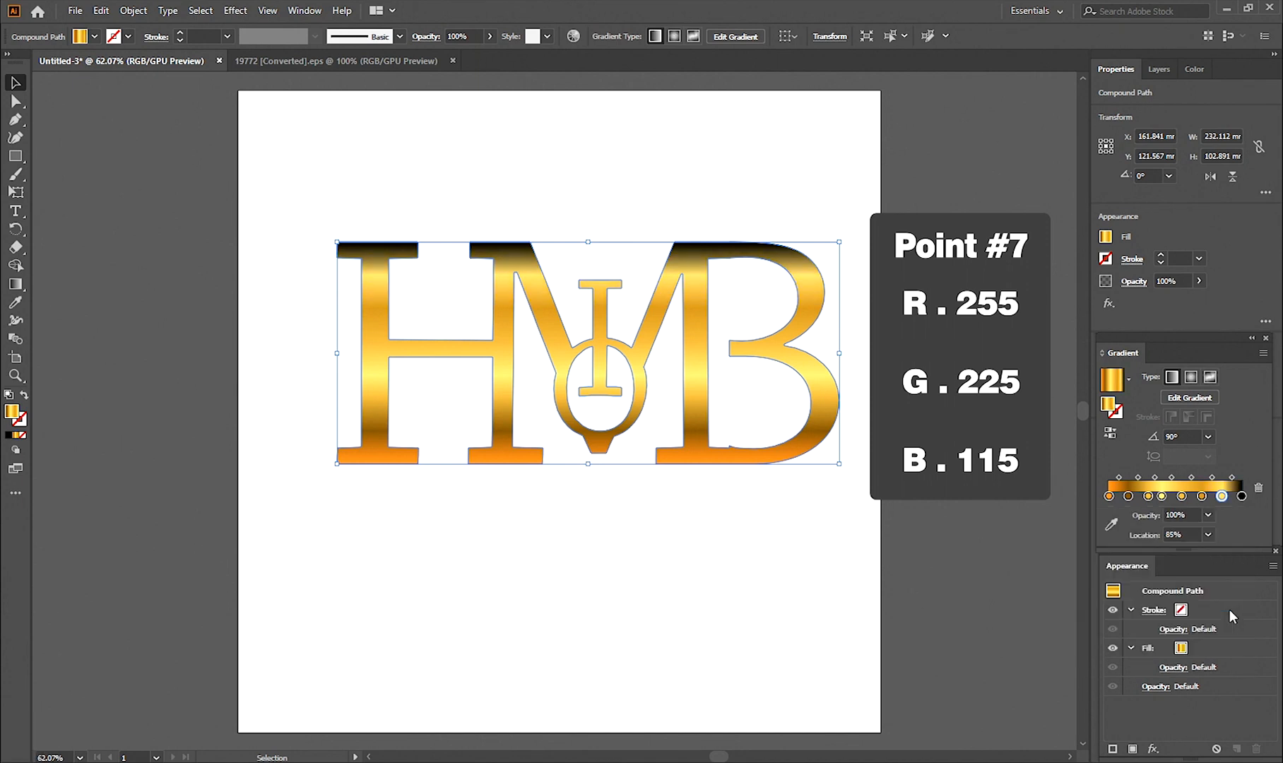
Colour the last gradient stop, at 100%, gold with R 242, G 185, B 58
double_click(1242, 496)
click(1213, 576)
text(185)
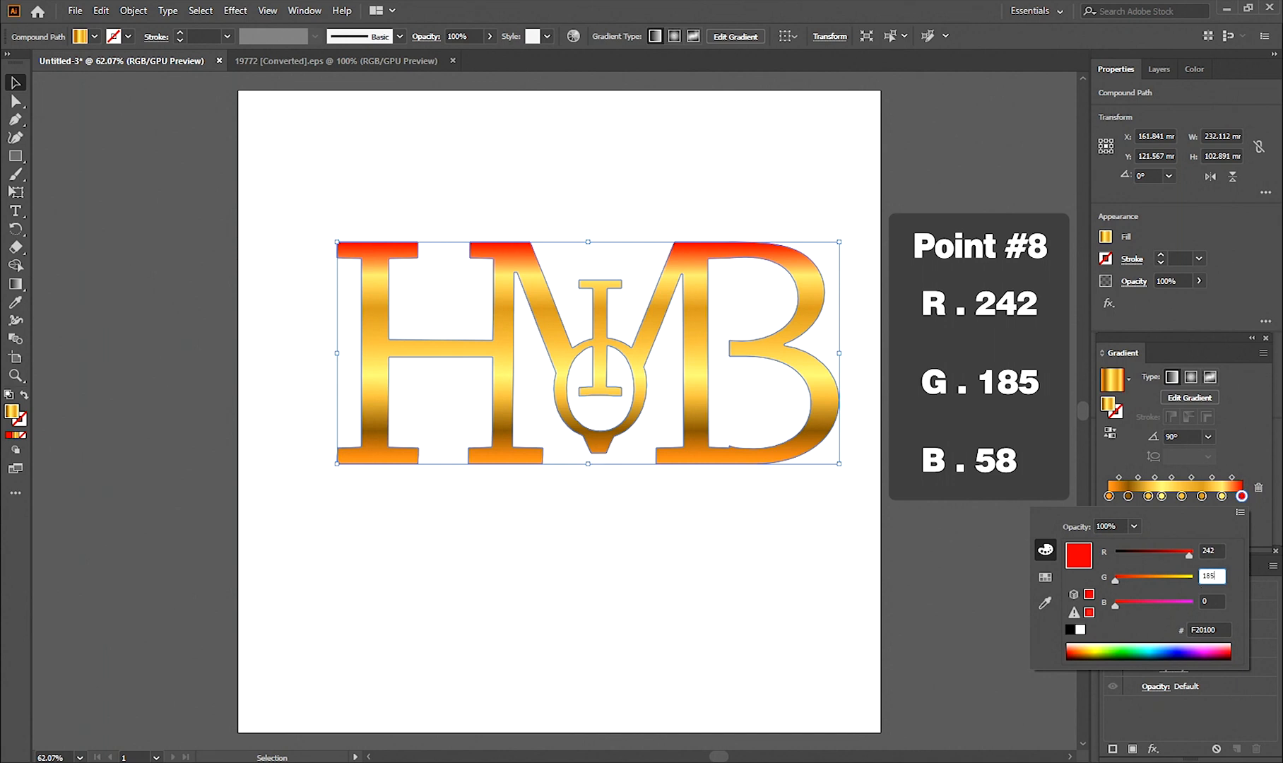
click(1205, 602)
text(58)
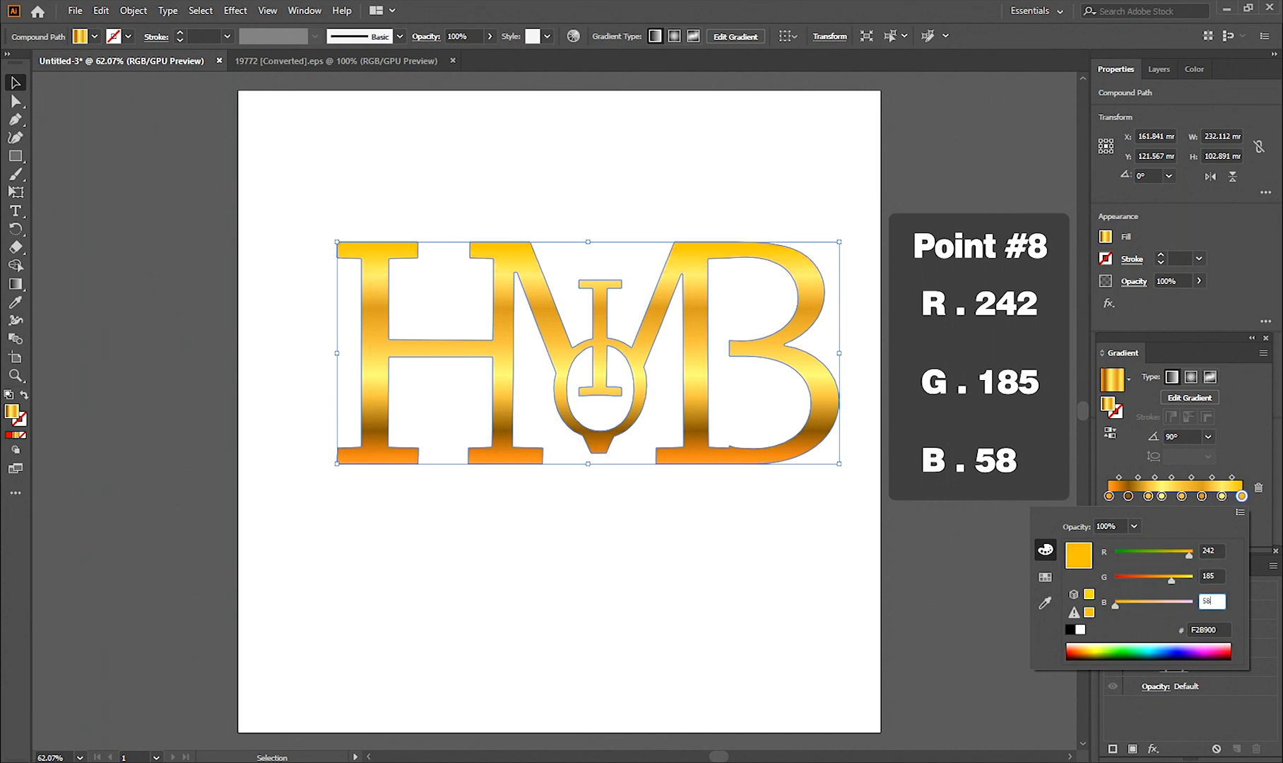
key(Return)
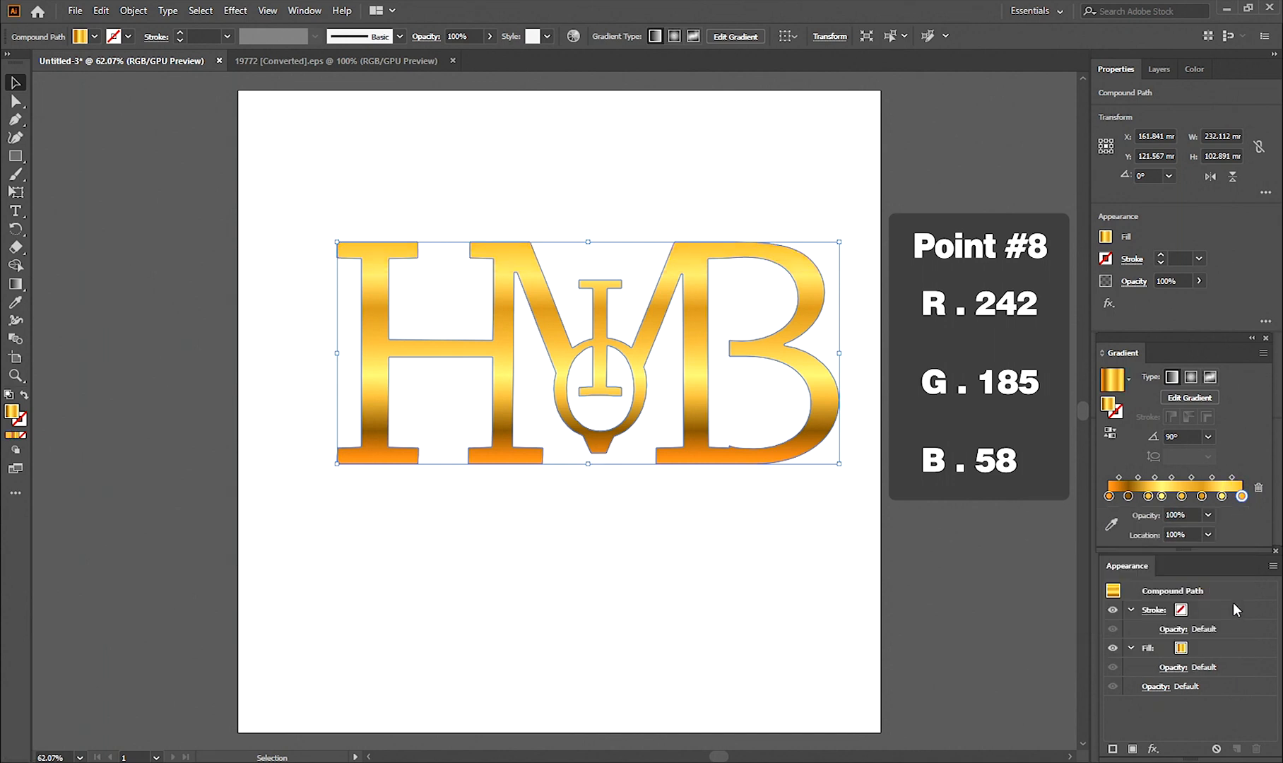
Deselect the monogram and draw a rectangle about 297 by 225 mm over it, spanning the artboard's full width
click(521, 507)
click(16, 156)
drag(239, 143, 880, 629)
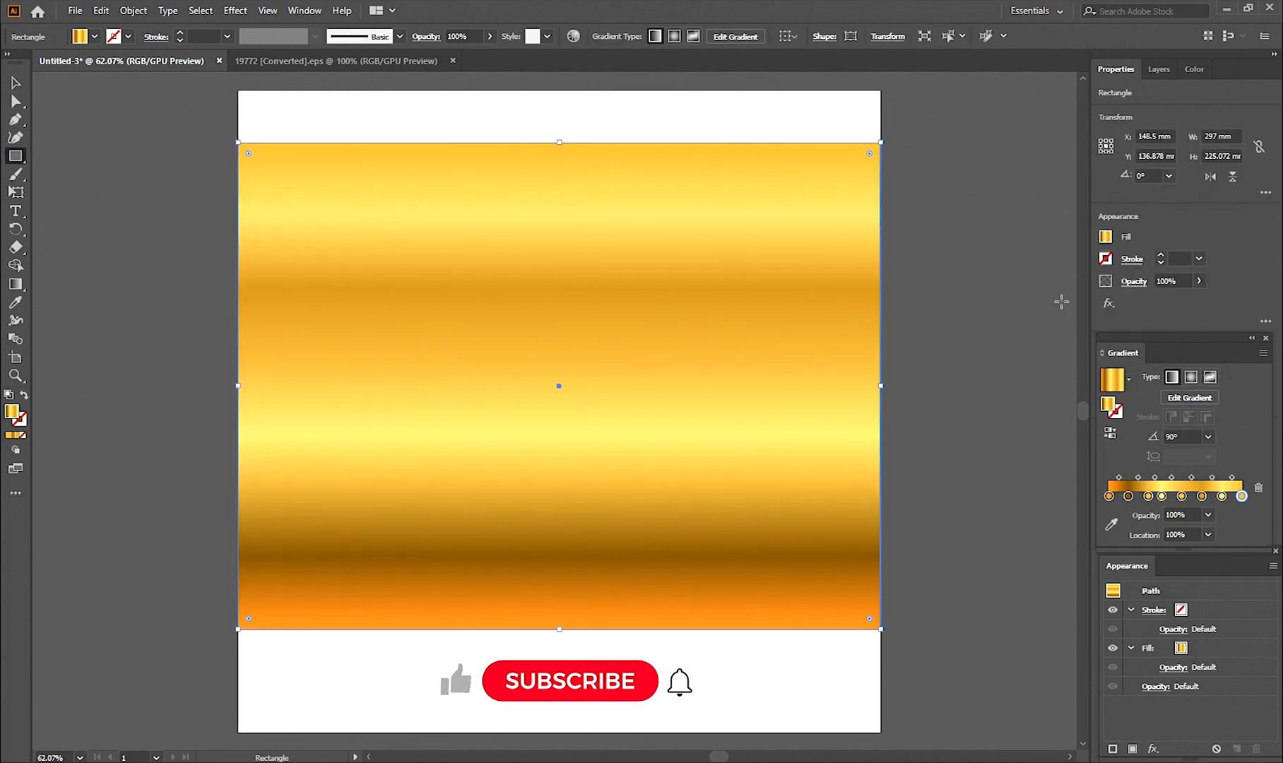
Fill the rectangle with black and move it below the monogram in the layer order
click(1106, 236)
click(973, 292)
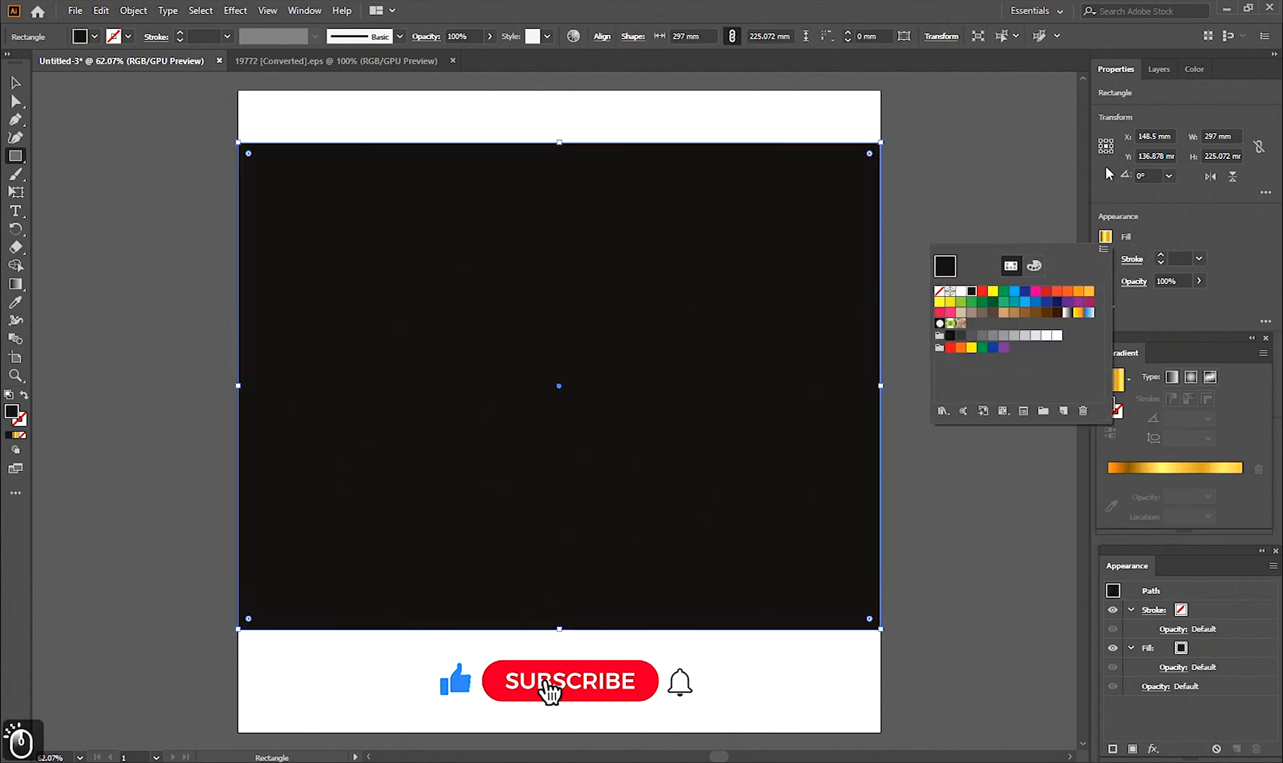
click(1159, 70)
drag(1205, 108, 1203, 131)
Move the gold monogram slightly down and left so it sits centred on the black rectangle, and deselect it
click(15, 83)
click(172, 218)
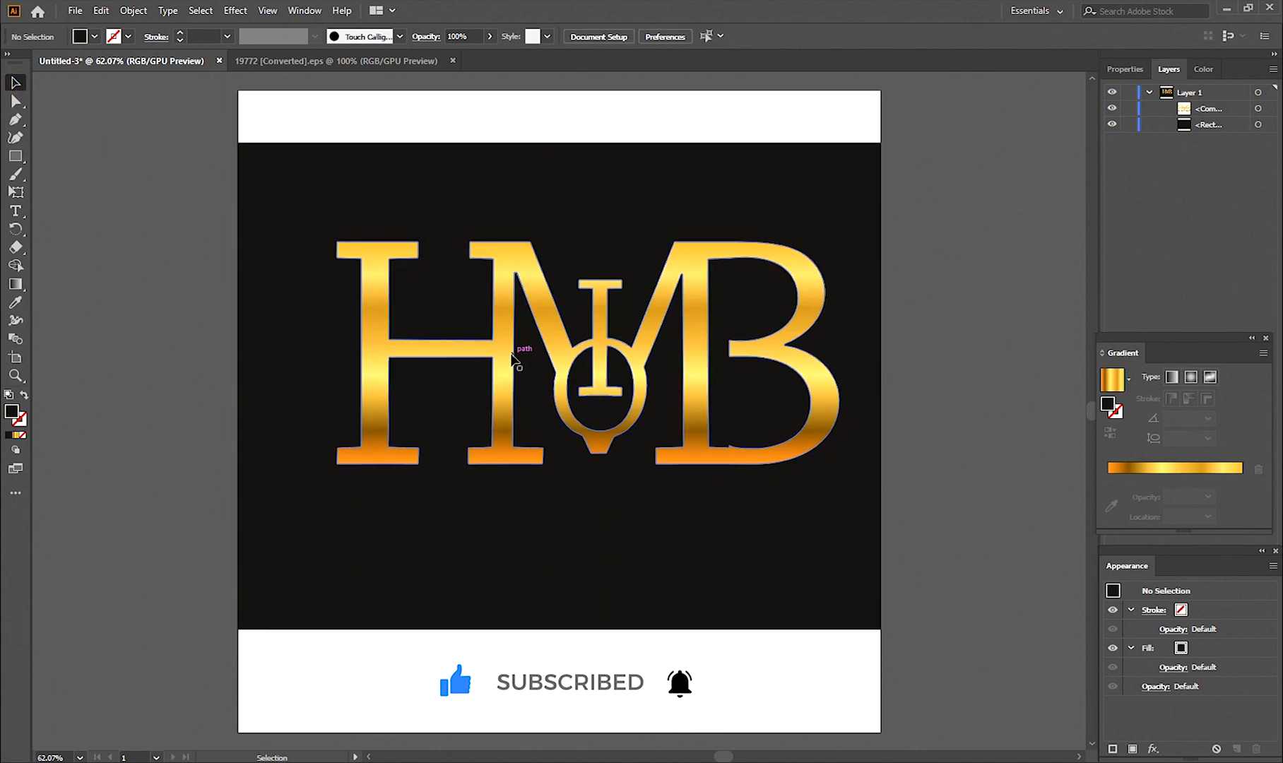
drag(509, 360, 489, 377)
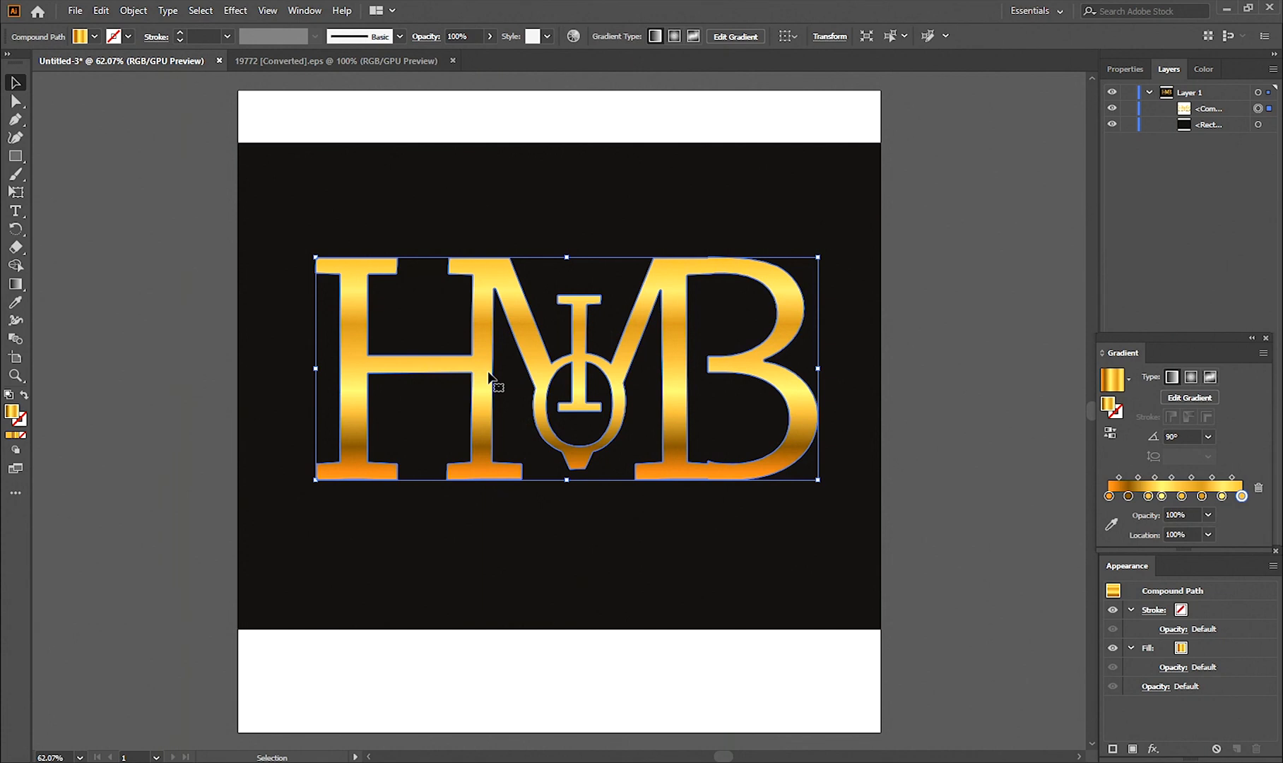
click(903, 363)
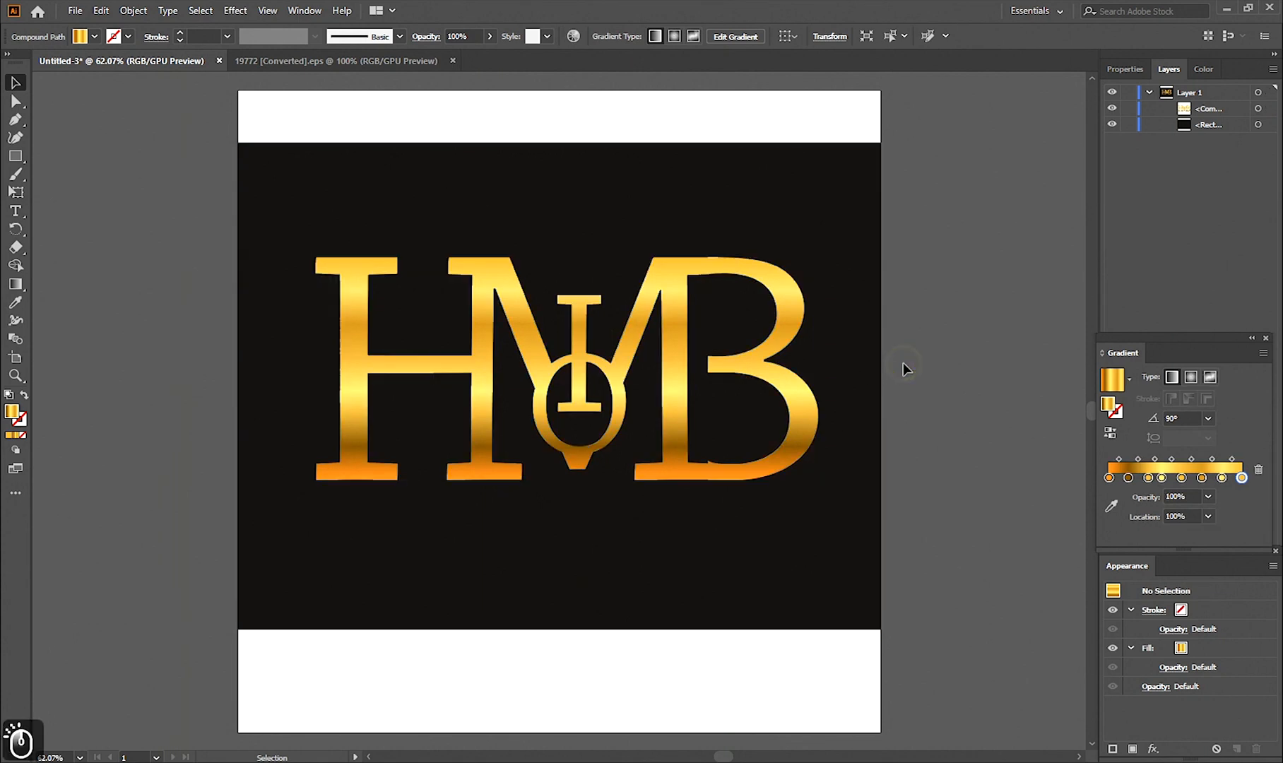
Place Crown-Black-PNG.png in the document and scale it to about 31 by 25 mm above the small letter I
click(1280, 761)
drag(1131, 516, 593, 247)
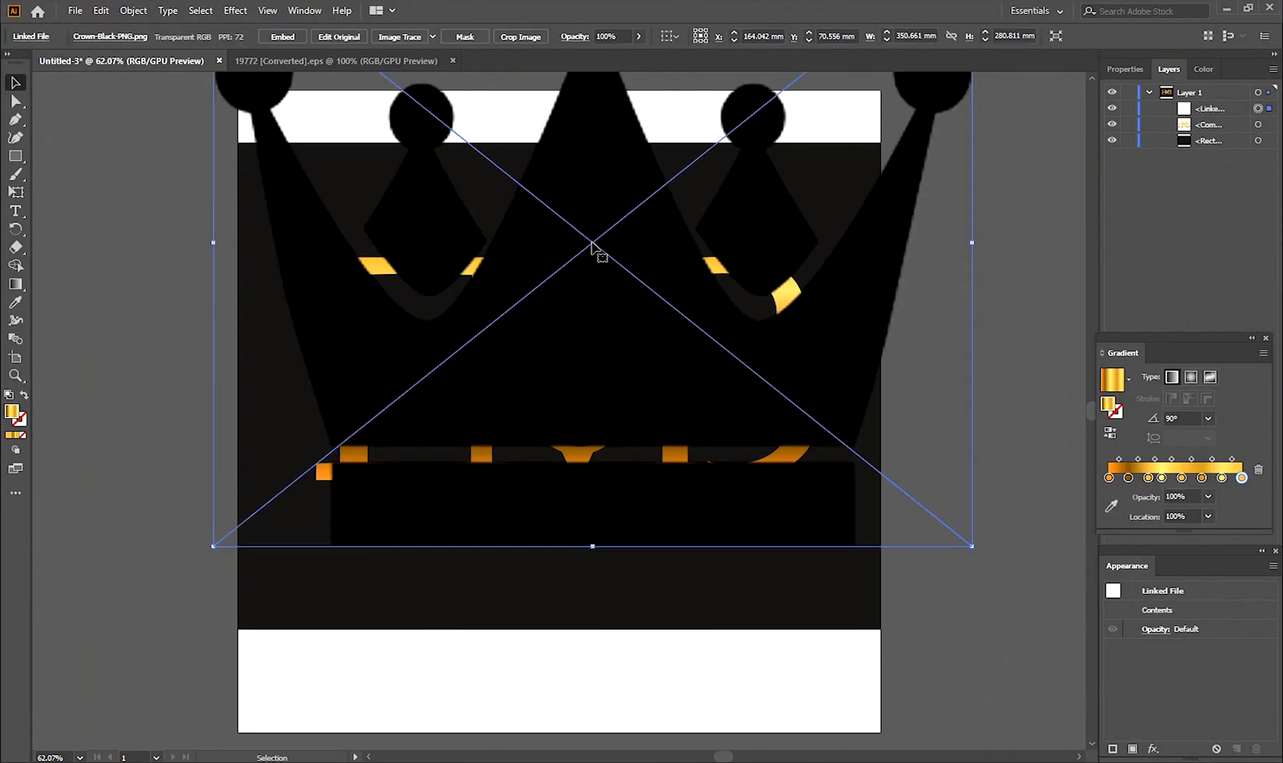
drag(972, 548, 590, 274)
click(665, 537)
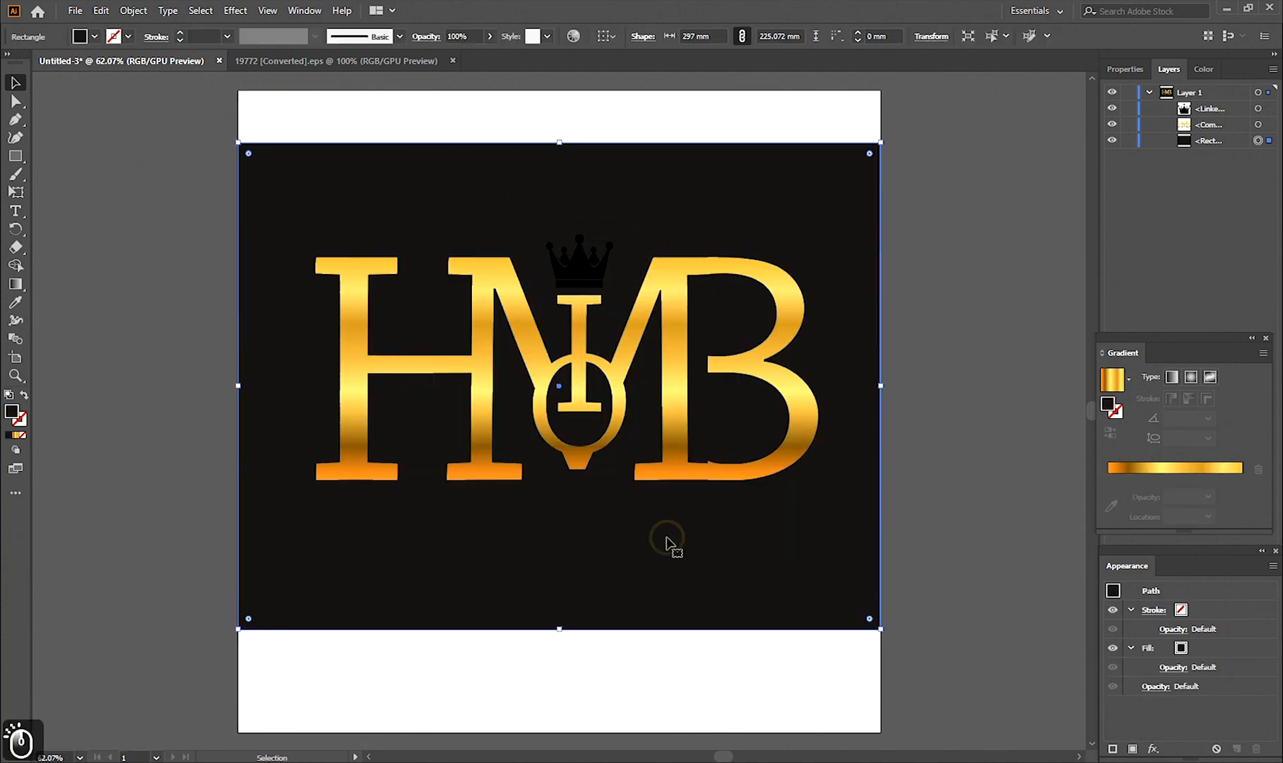
Nudge the crown image slightly down towards the top of the small letter I
click(583, 255)
key(Down)
key(Down)
key(Down)
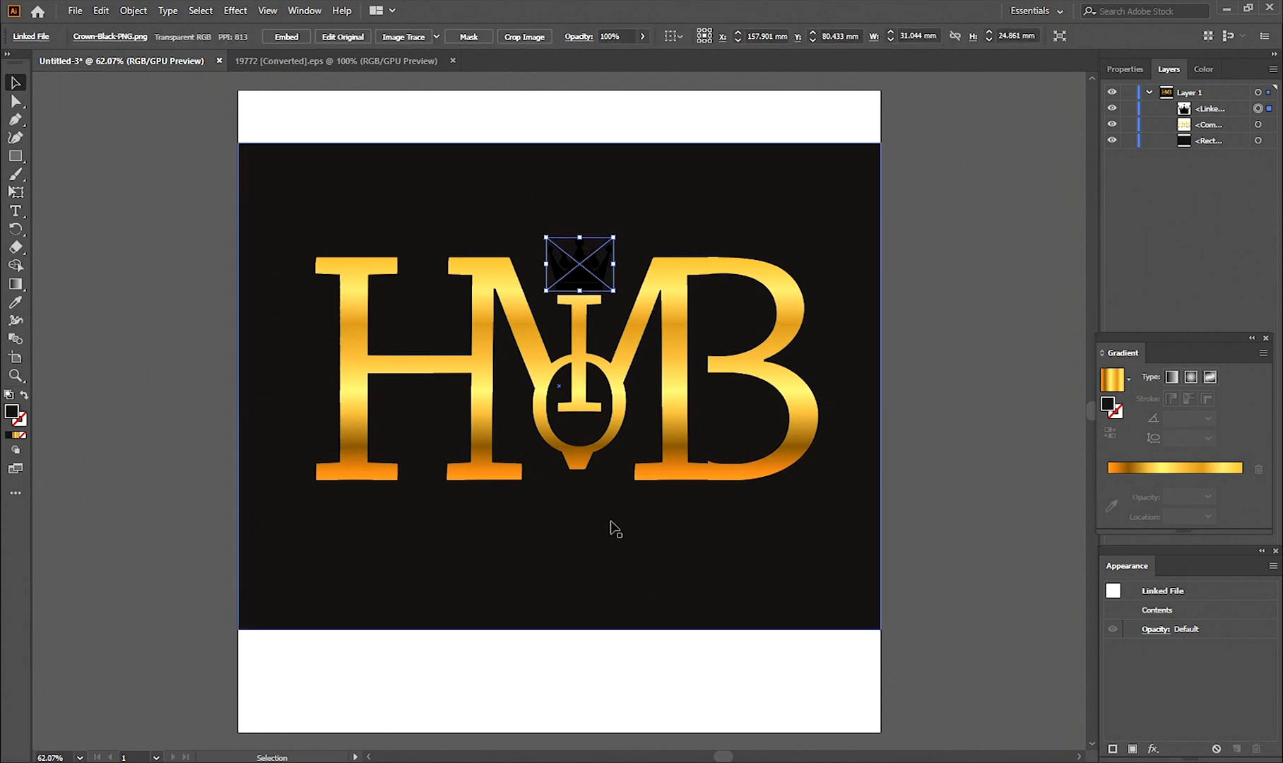
click(612, 529)
Convert the crown image to vector shapes with Image Trace and expand the tracing
click(585, 262)
key(Down)
key(Down)
key(Down)
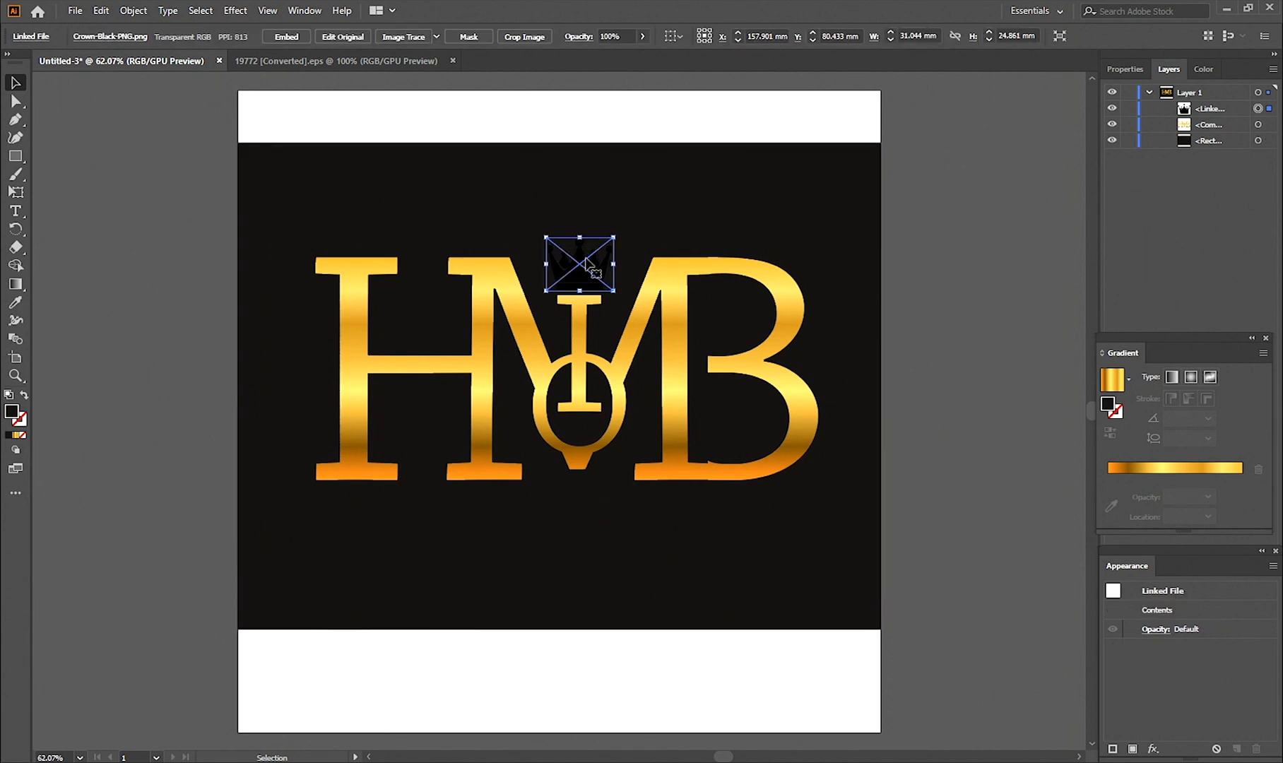
click(427, 41)
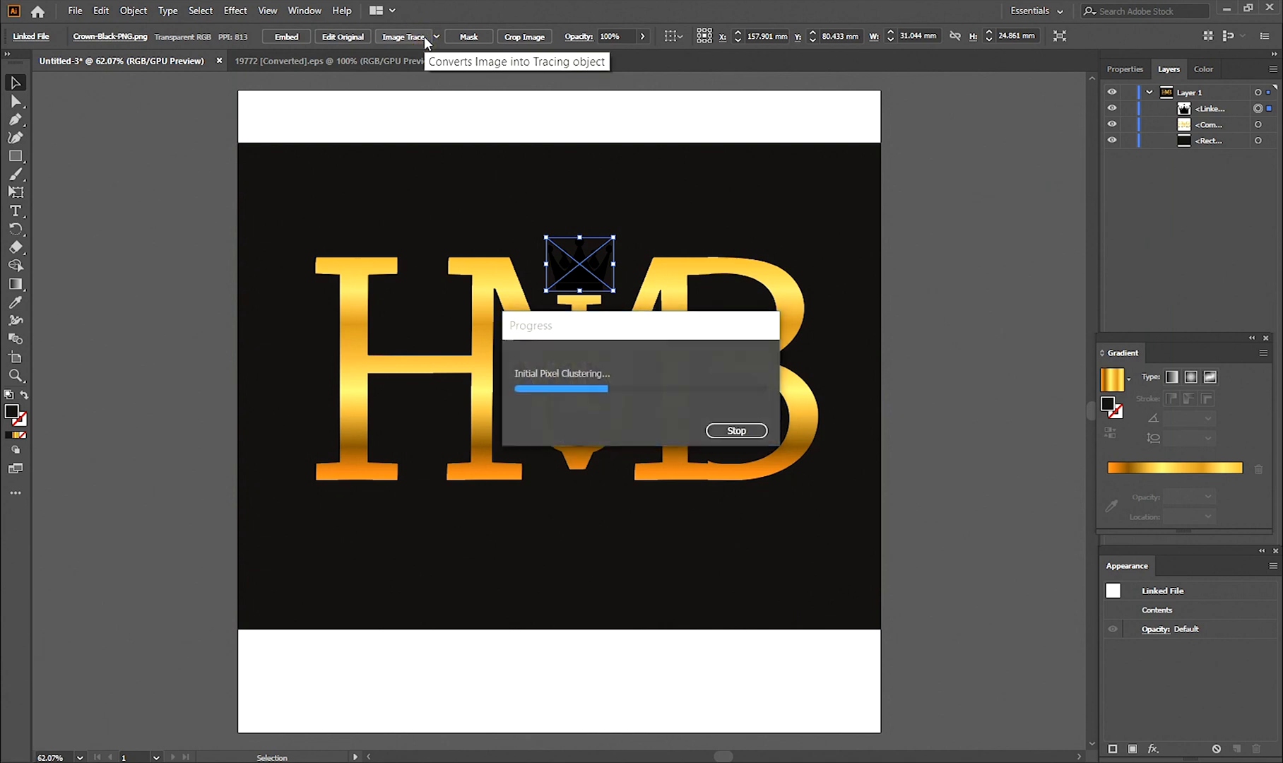
click(402, 37)
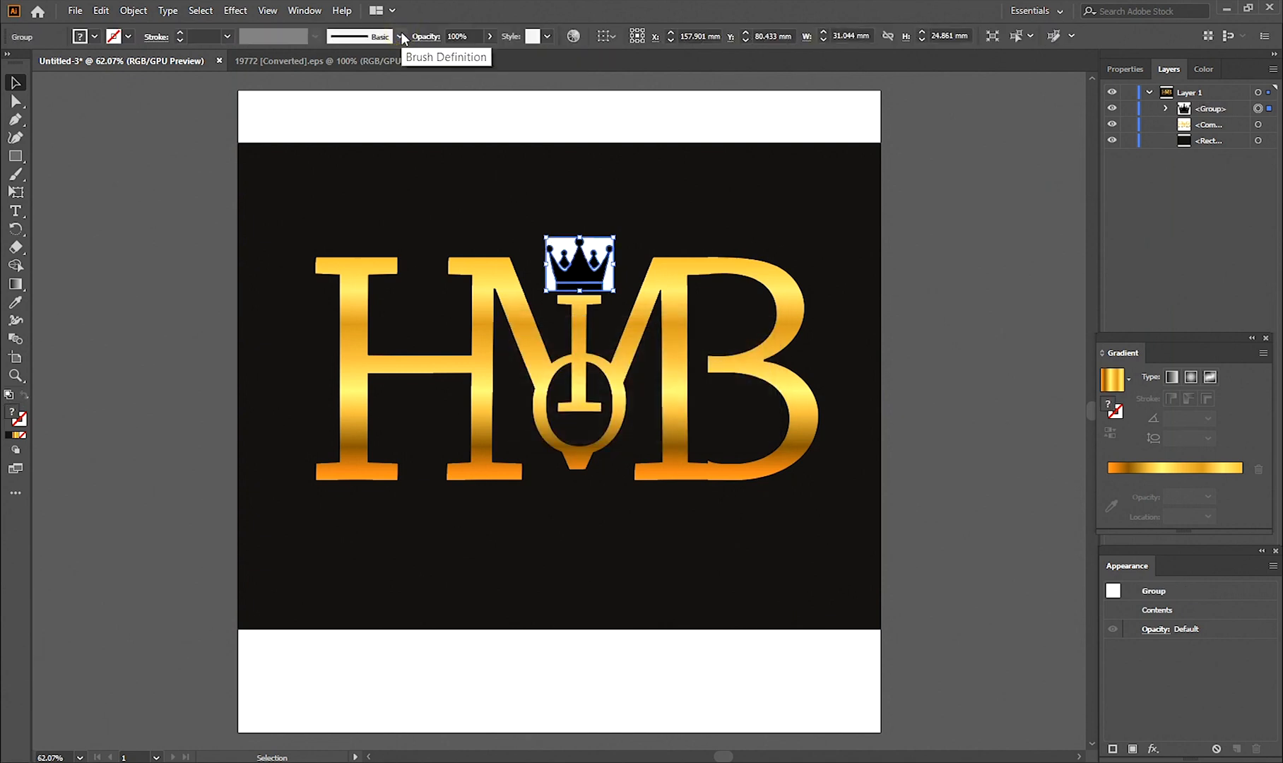
Ungroup the traced crown and delete its white background shape
right_click(581, 270)
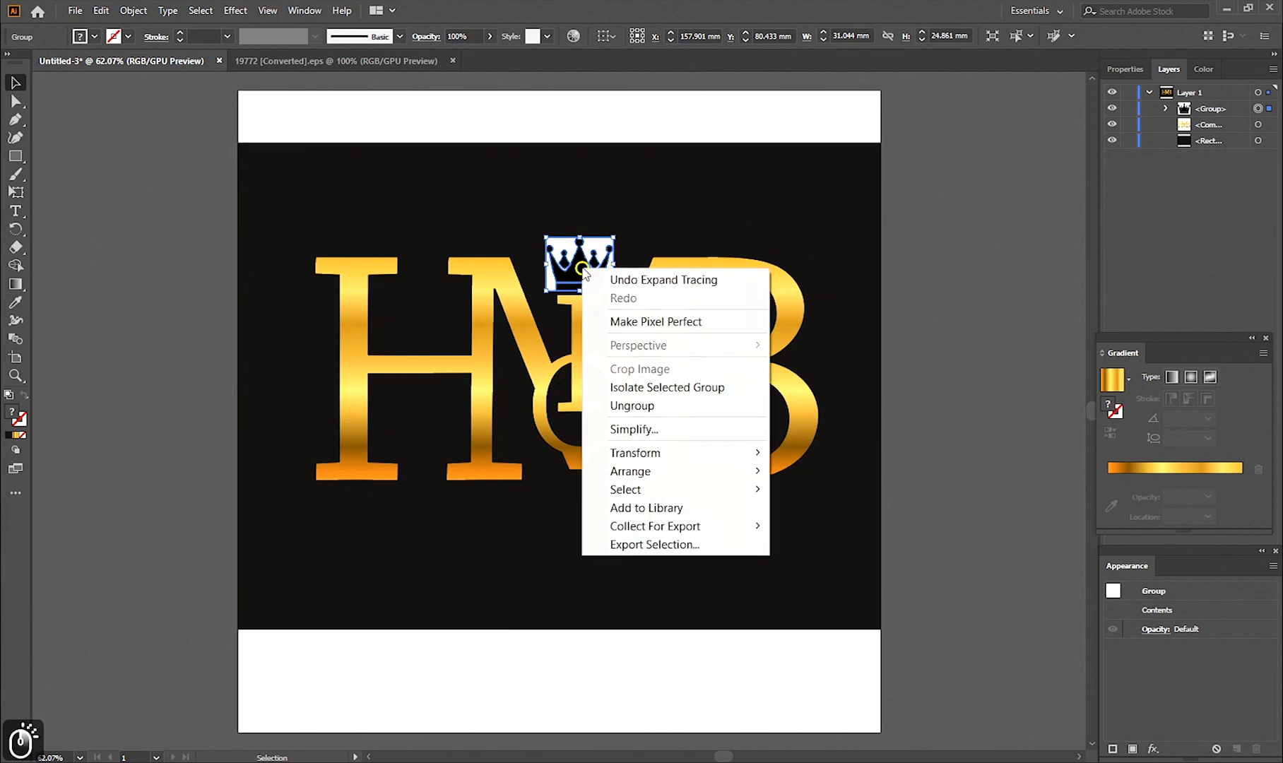
click(644, 406)
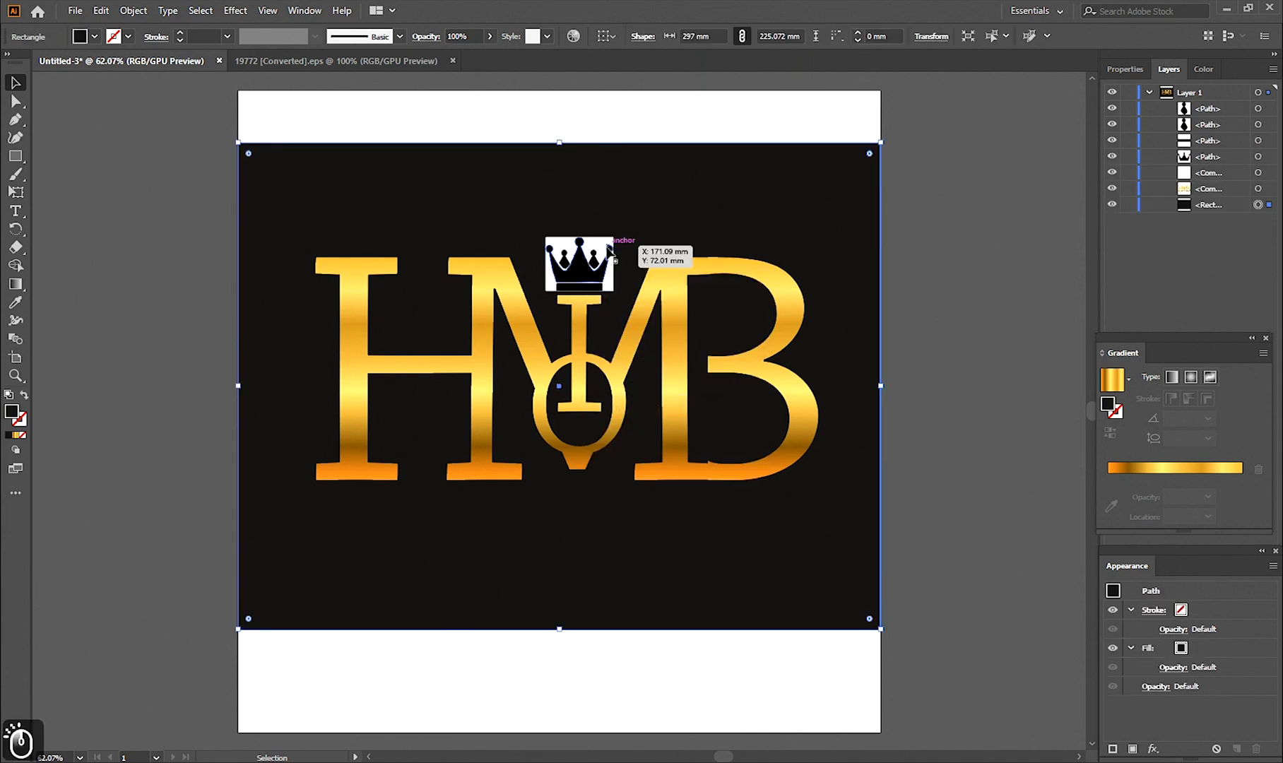
drag(533, 229, 603, 281)
key(ctrl+z)
click(636, 115)
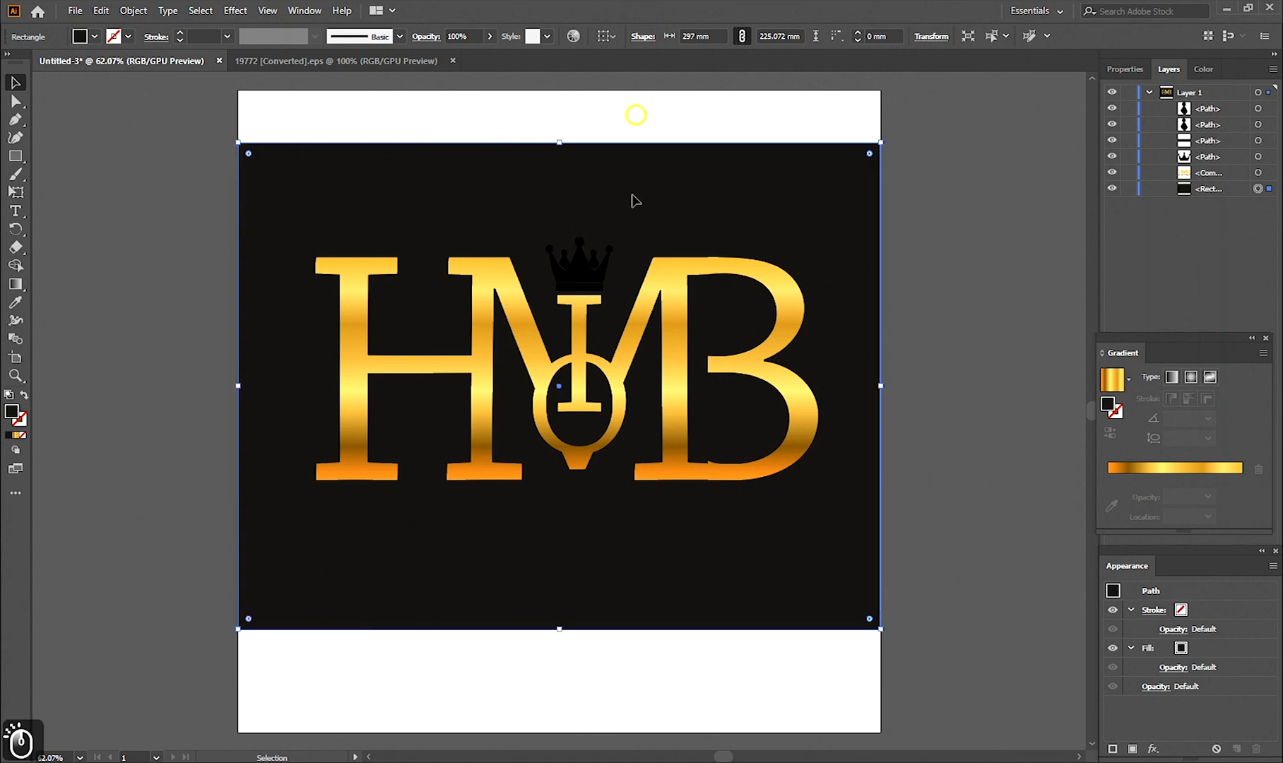
Move the black rectangle down clear of the crown and unite the crown's separate paths with Pathfinder
drag(647, 203, 647, 396)
drag(536, 219, 634, 287)
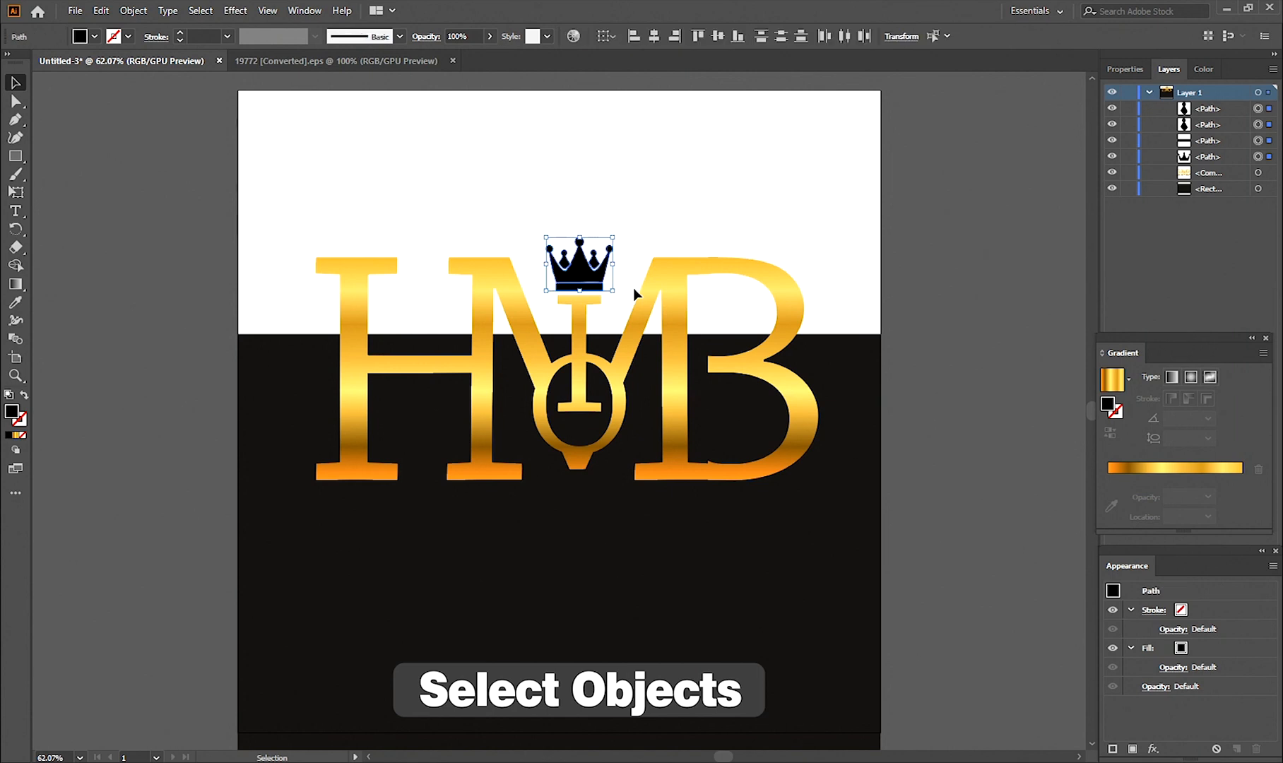
click(1263, 339)
click(1124, 68)
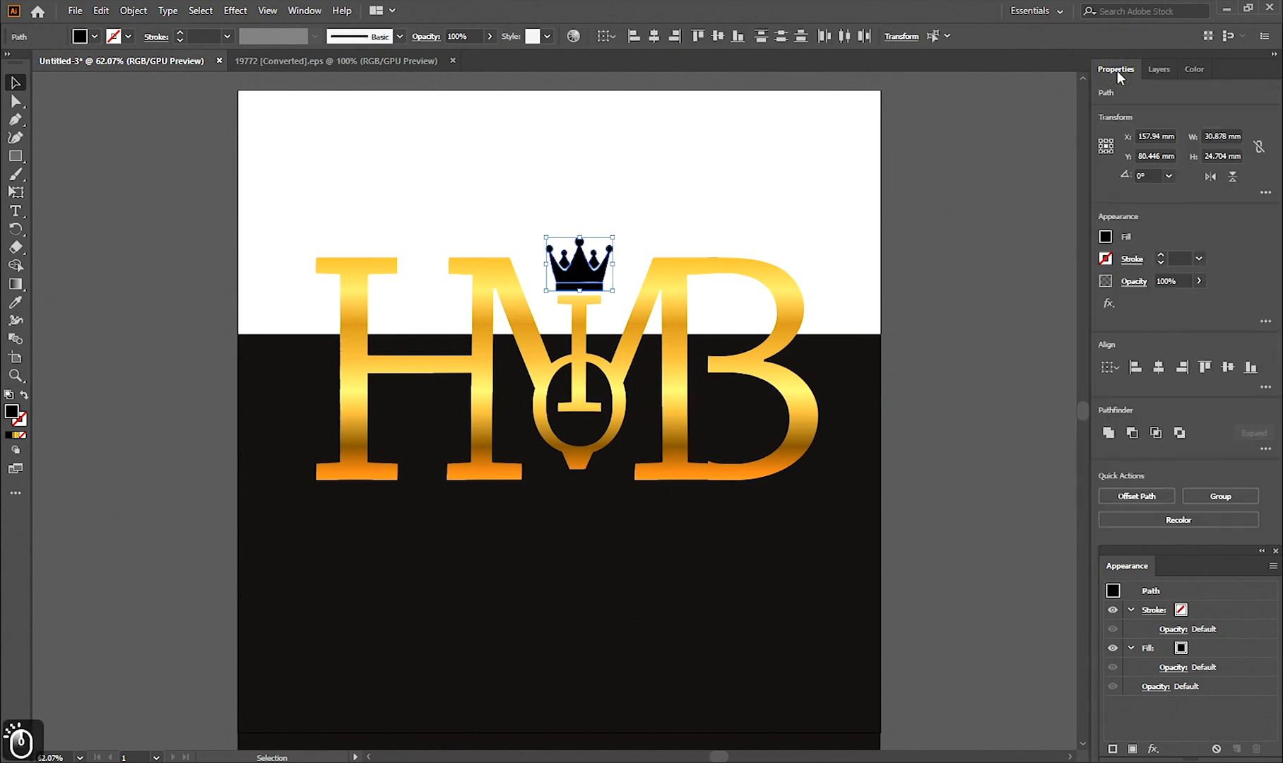
click(1109, 431)
Fill the crown with the gold linear gradient and set its angle to 0°
click(16, 437)
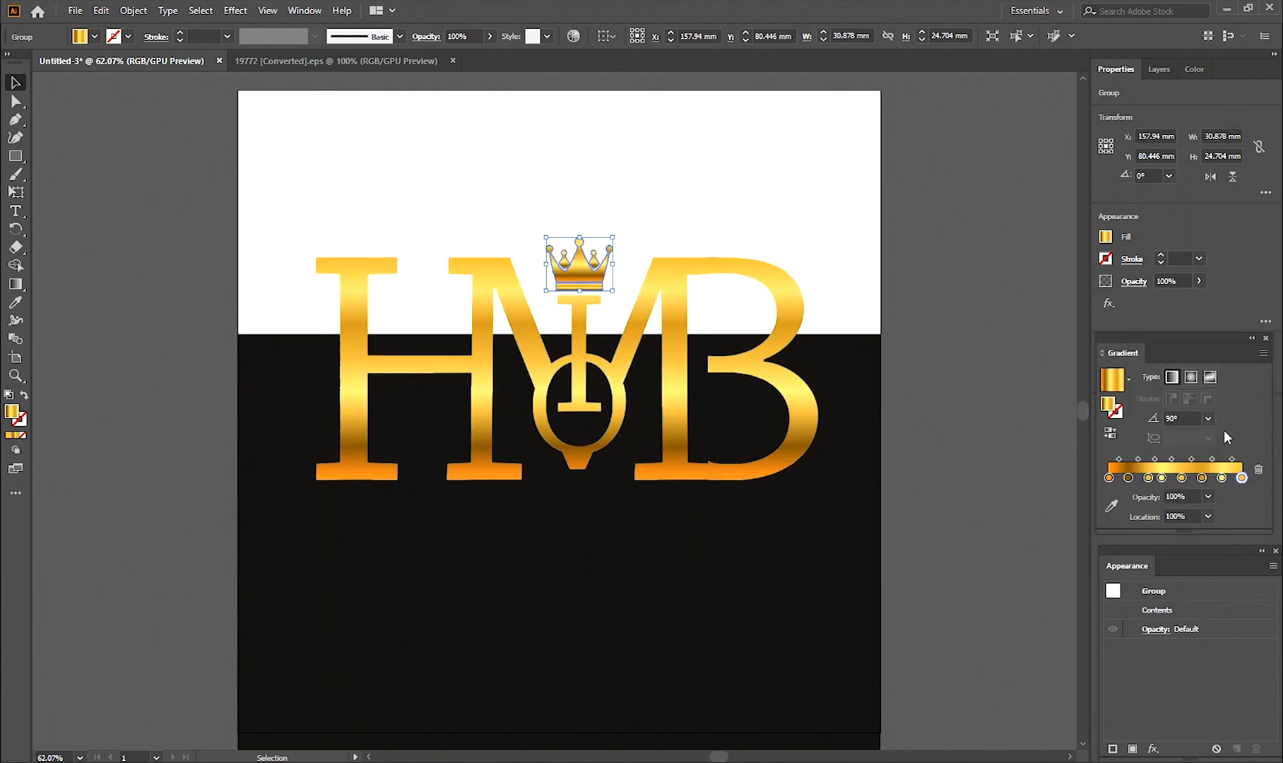
click(1208, 419)
click(1242, 573)
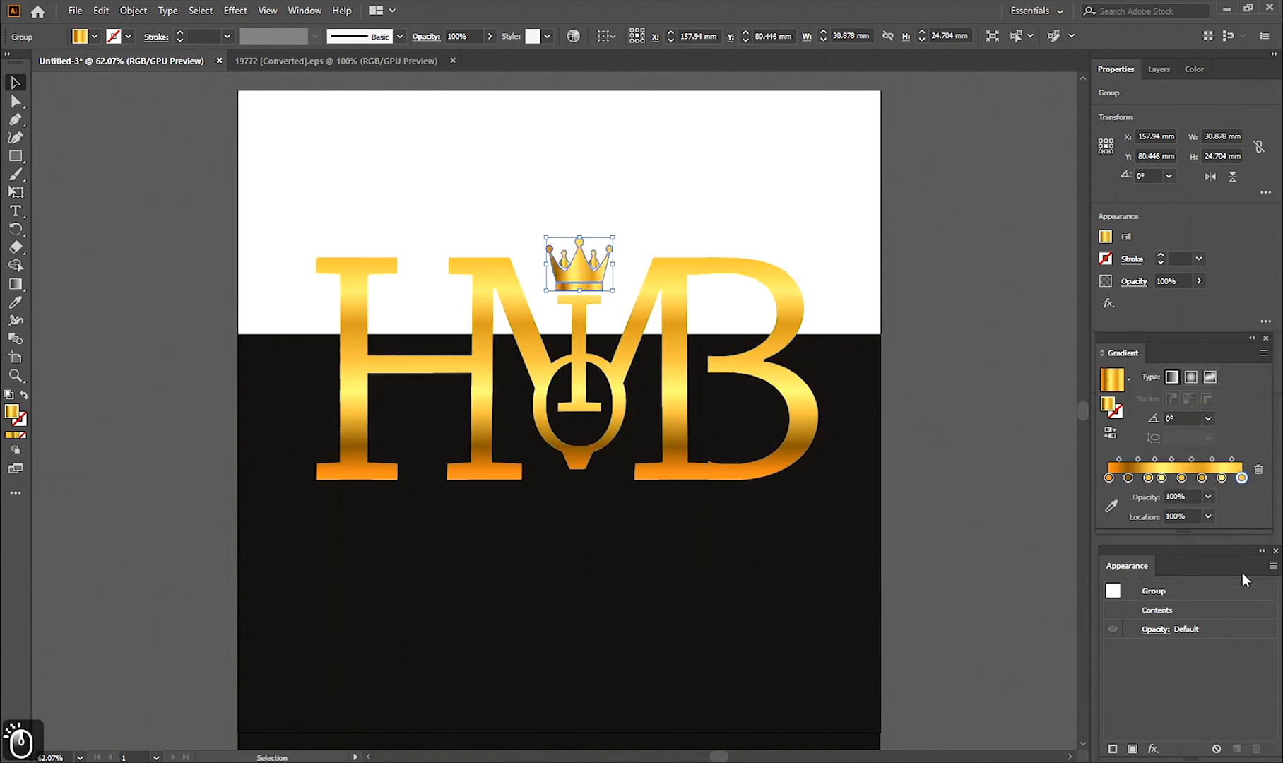
Move the black rectangle back up behind the whole crown and monogram, and deselect everything
click(895, 304)
drag(844, 486, 854, 324)
click(960, 306)
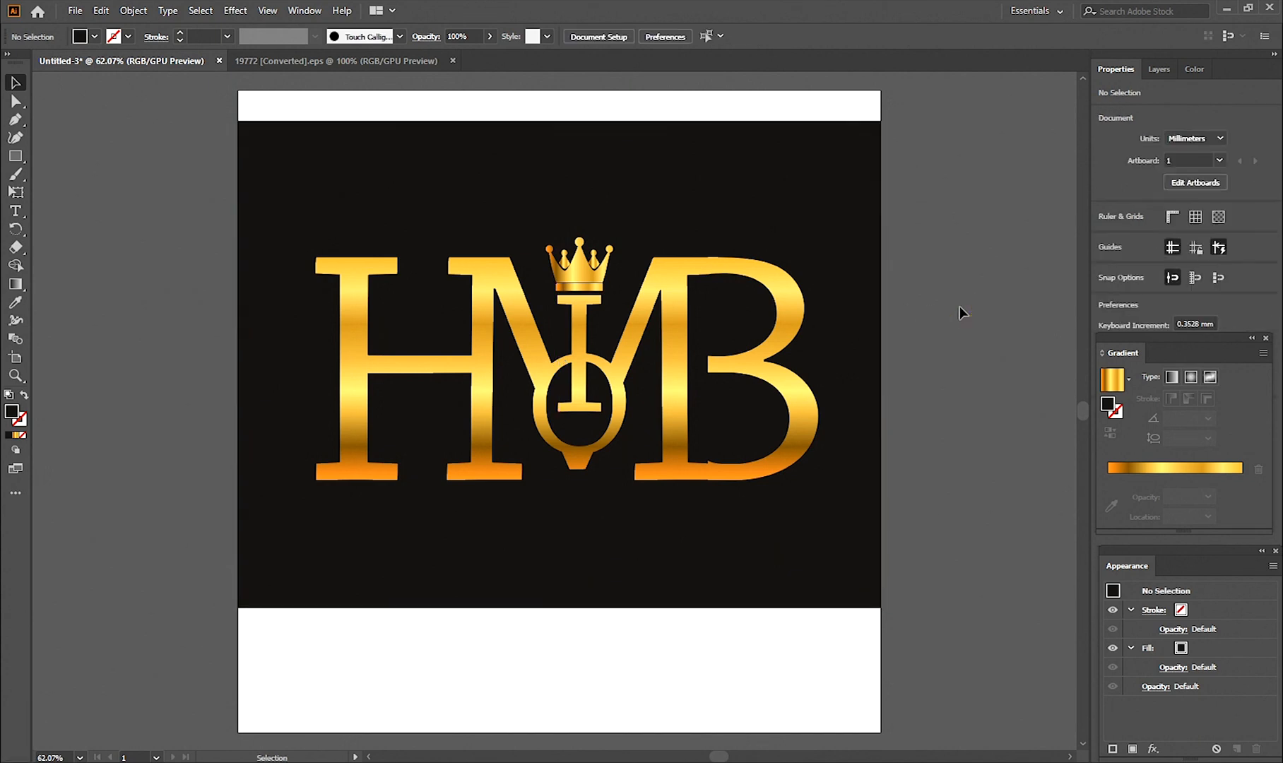